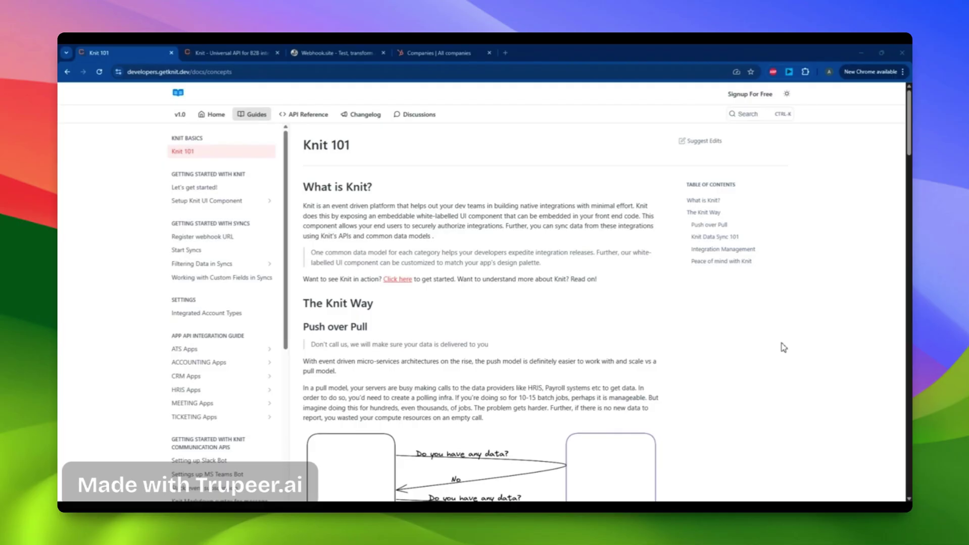
Read through the Knit 101 guide, covering the push model and the table of sync event types
scroll(783, 348, "down", 7)
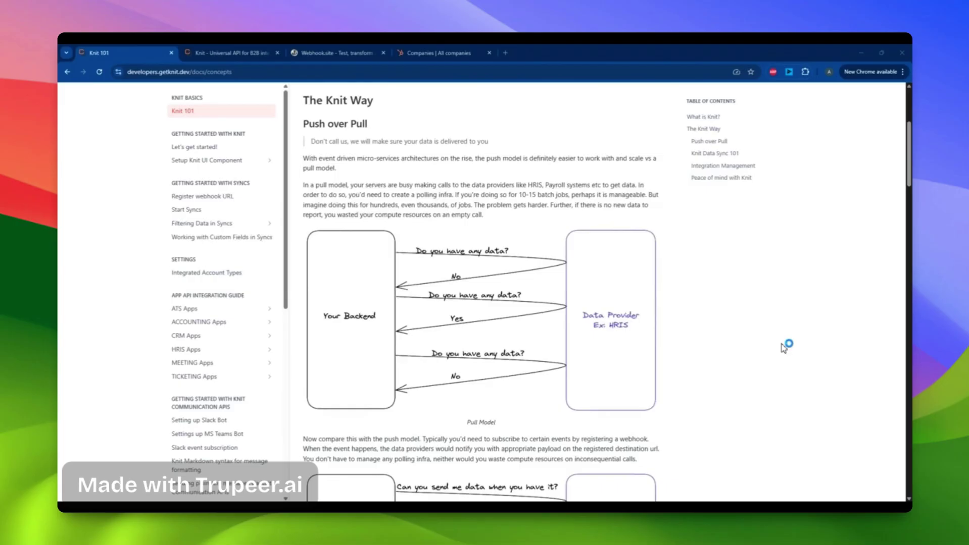
scroll(782, 347, "down", 10)
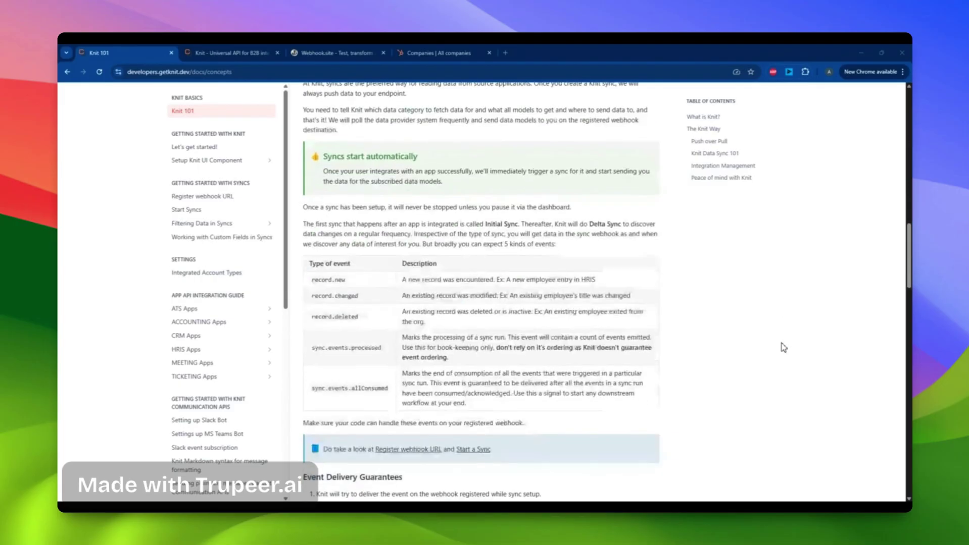
left_click(668, 285)
left_click(667, 284)
scroll(667, 285, "up", 15)
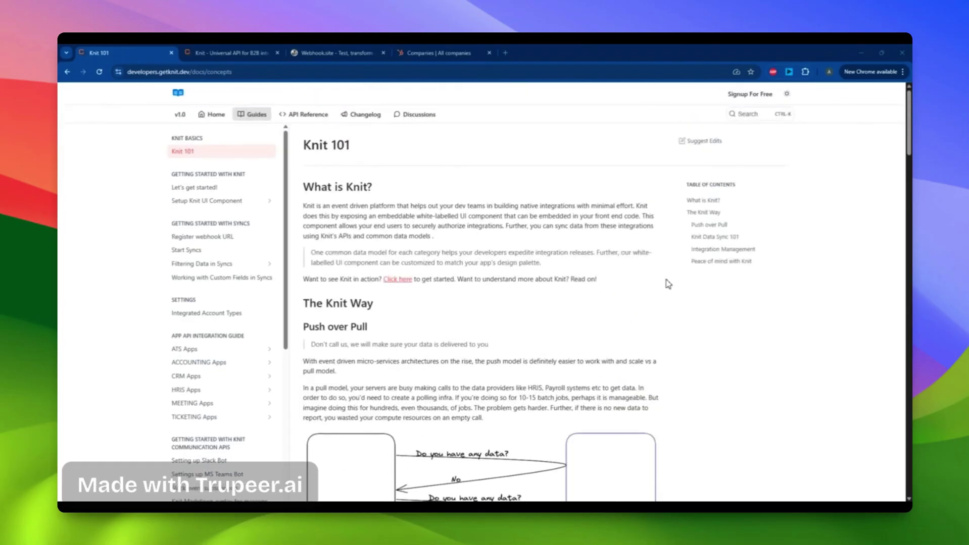
left_click(667, 284)
left_click(668, 284)
Switch to Webhook.site and copy the unique webhook URL
left_click(333, 52)
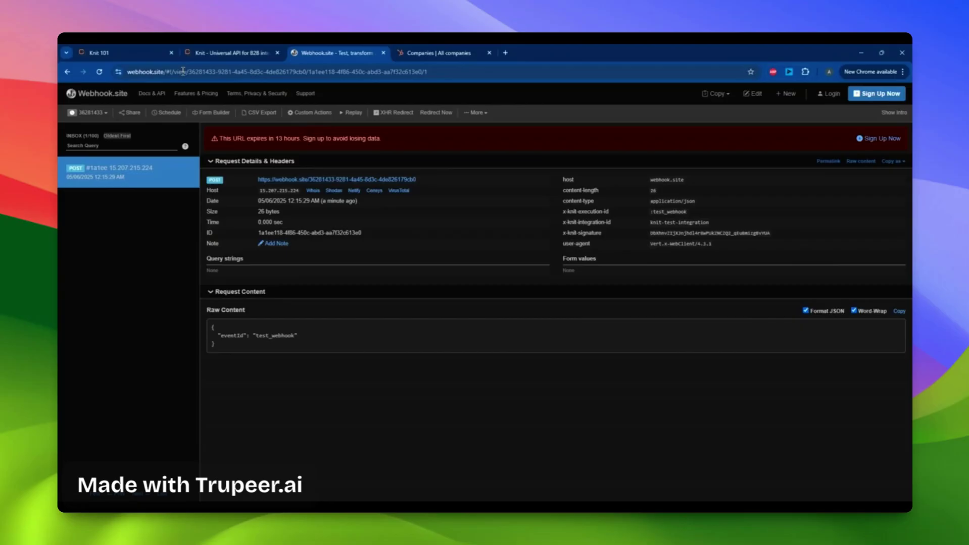
left_click(718, 94)
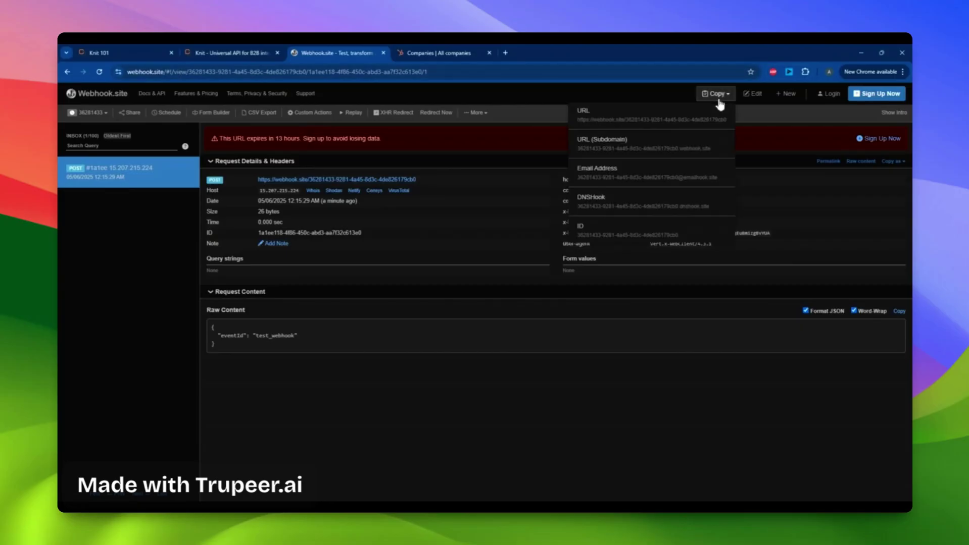
left_click(695, 117)
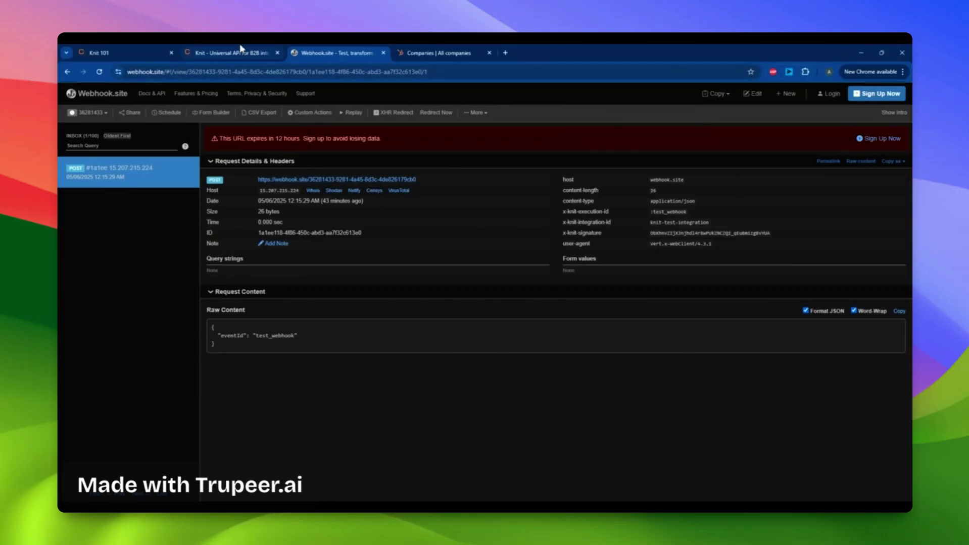
Switch to the Knit dashboard and select CRM as the category to integrate with in the Getting Started steps
left_click(240, 48)
left_click(112, 126)
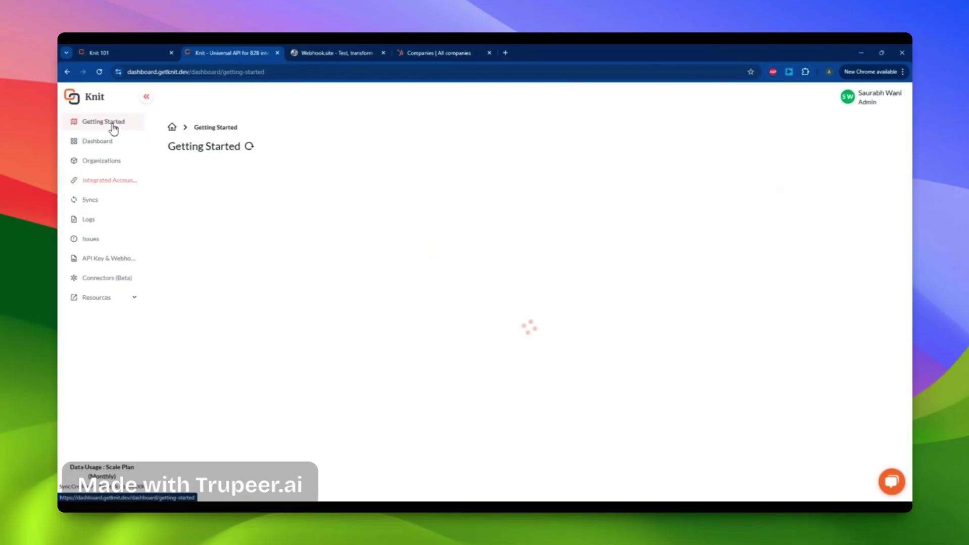
left_click(261, 226)
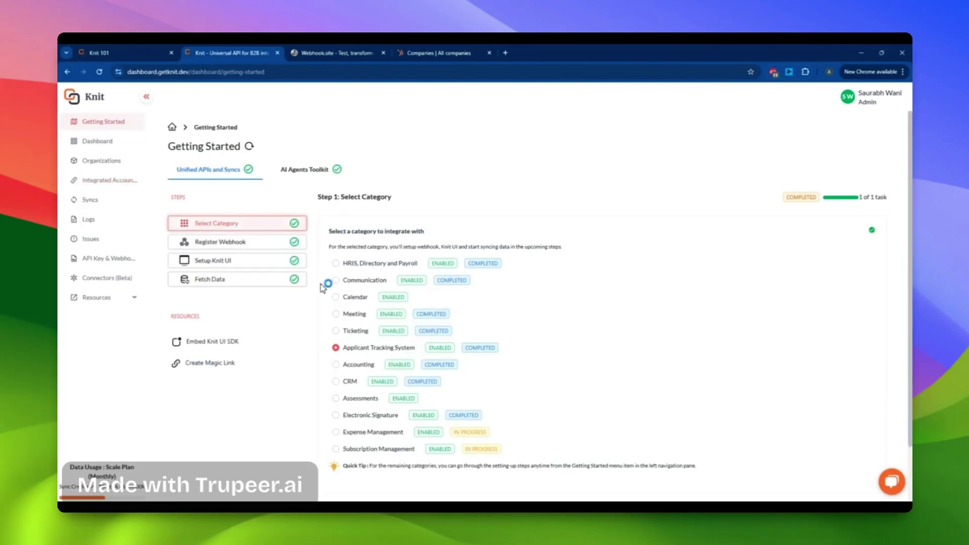
left_click(335, 296)
Check the destination webhook URL registered for the CRM category in the Register Webhook step
left_click(281, 215)
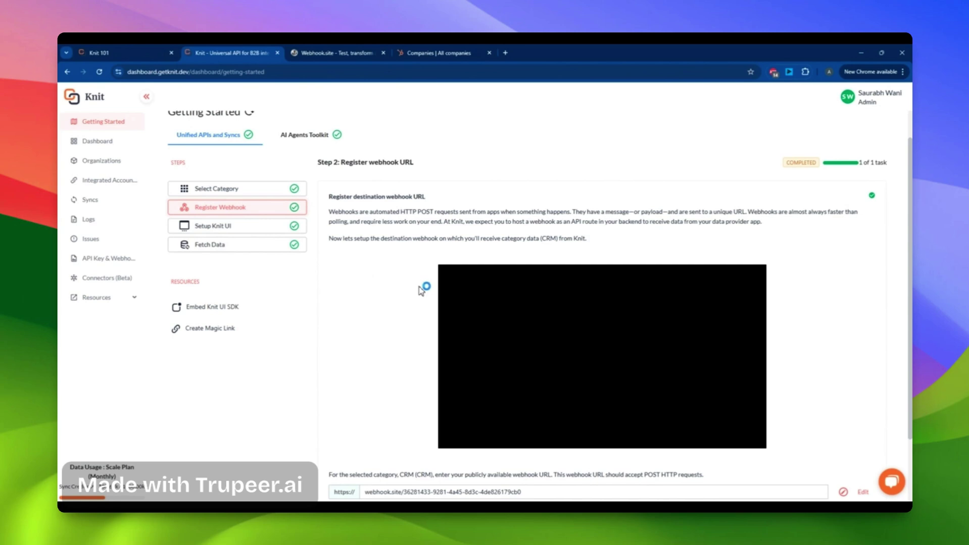
scroll(417, 288, "down", 2)
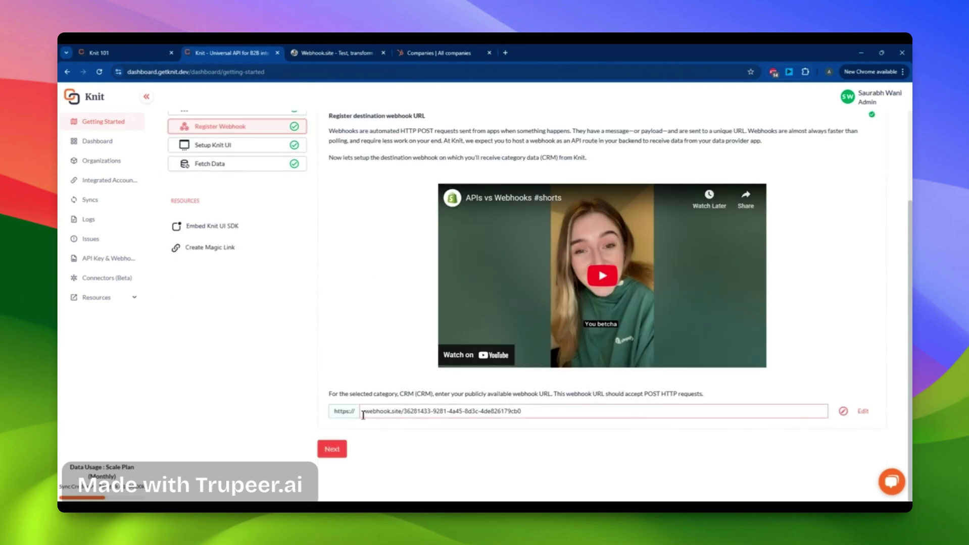
left_click_drag(363, 415, 535, 405)
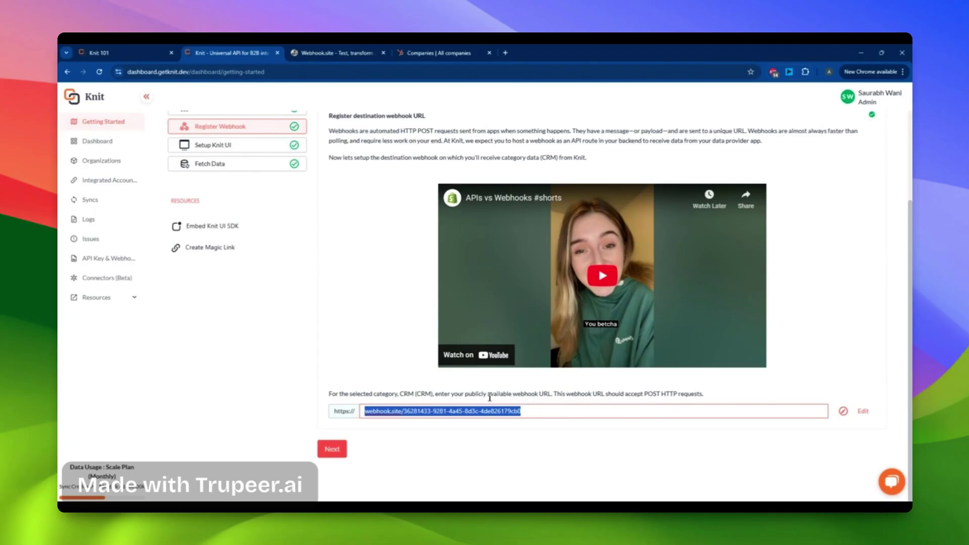
left_click(275, 298)
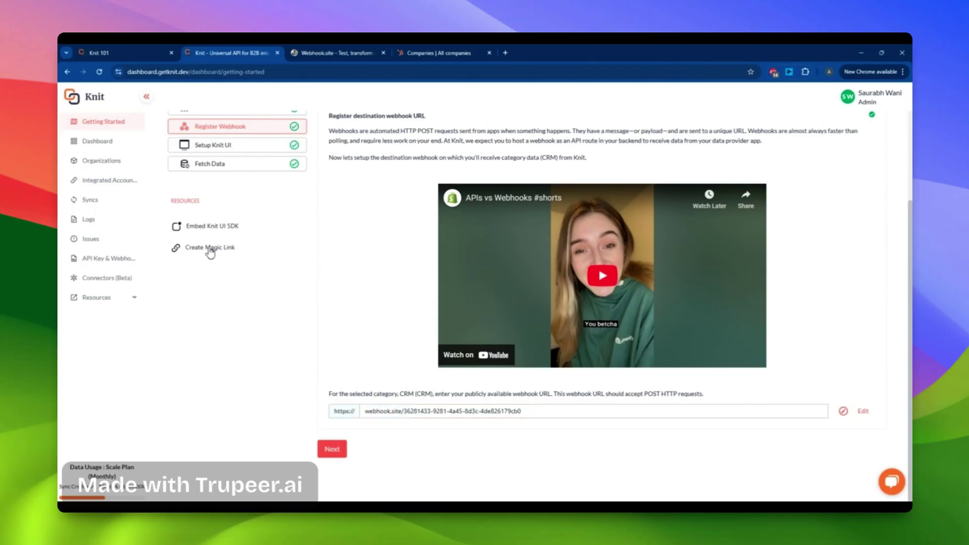
Create a magic link for integrated accounts with organization ID hubspotTest, organization name Hubspot Test and the integrating user's email
left_click(105, 187)
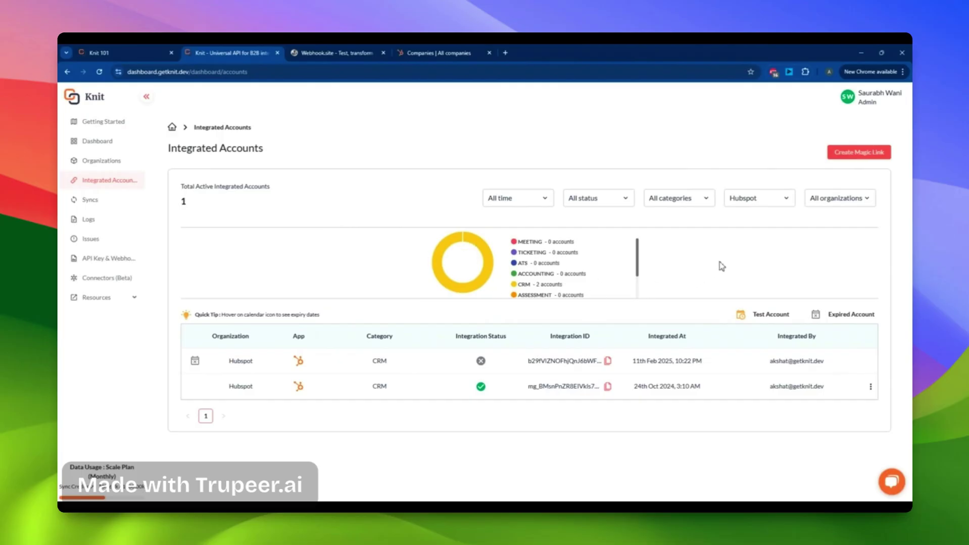
left_click(859, 154)
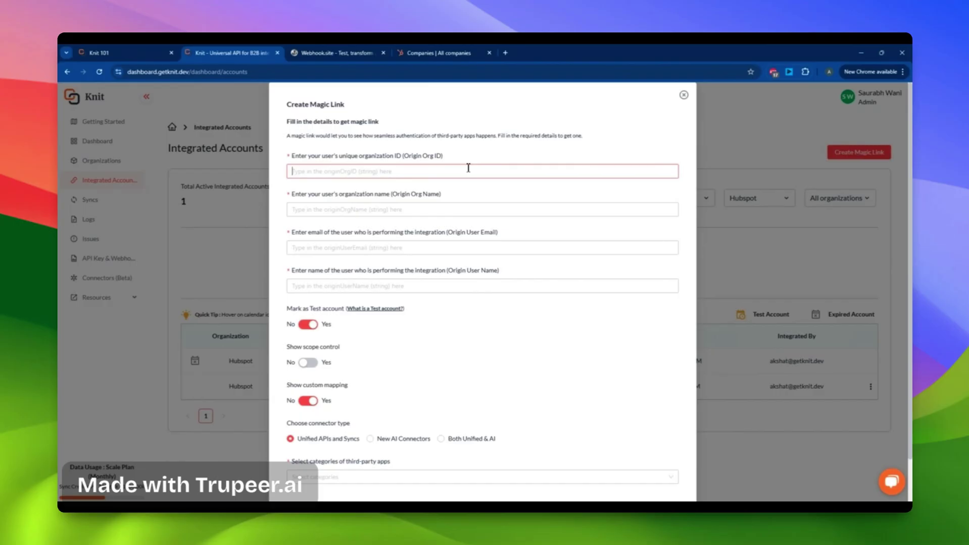
type("hubspotTest")
key("Tab")
type("H")
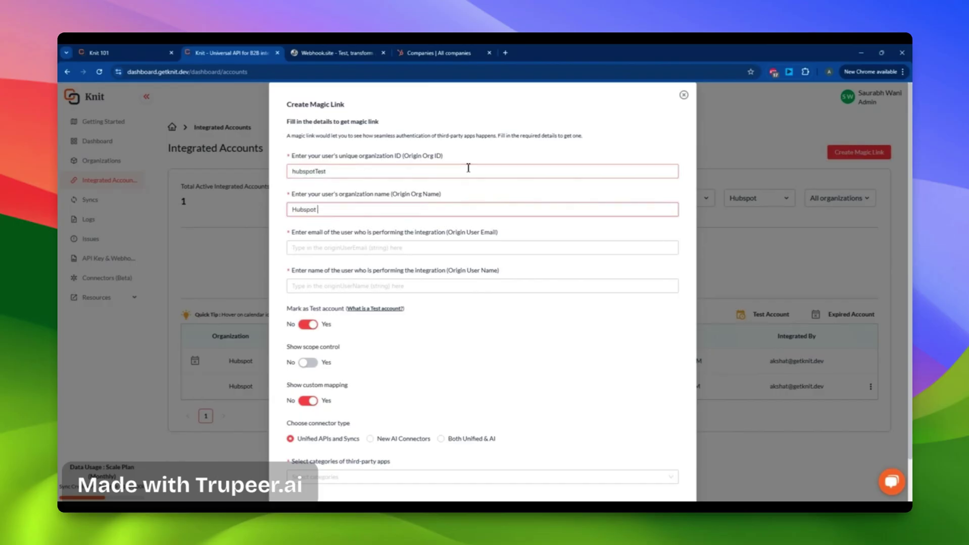
type("ubspot Test")
key("Tab")
type("aksha")
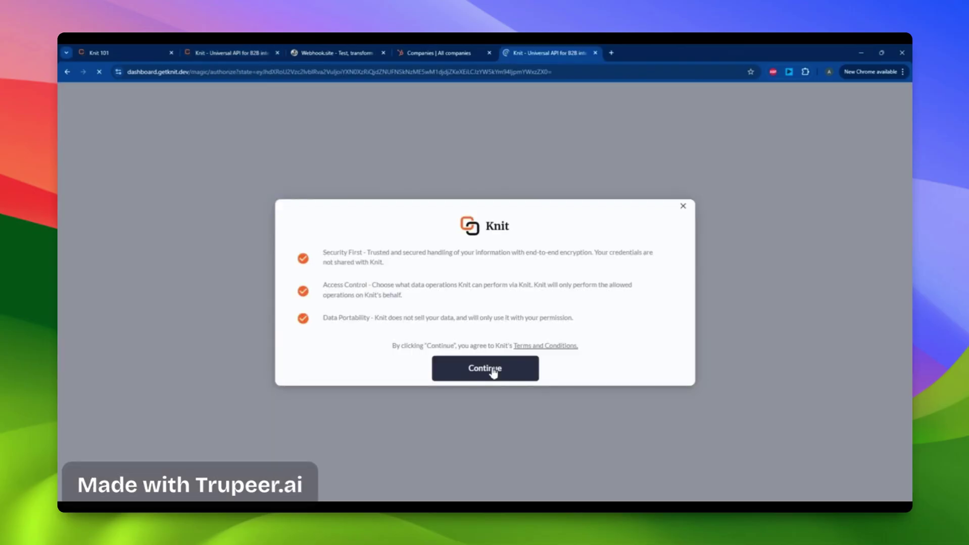
Authorize the Hubspot CRM integration through the magic link using Developer test account 3, and close the authorization page
left_click(485, 369)
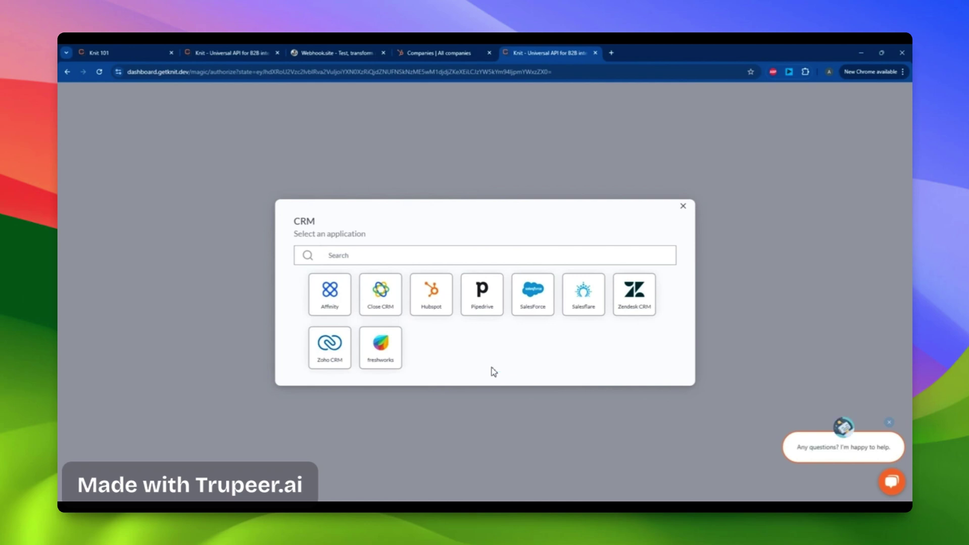
left_click(432, 309)
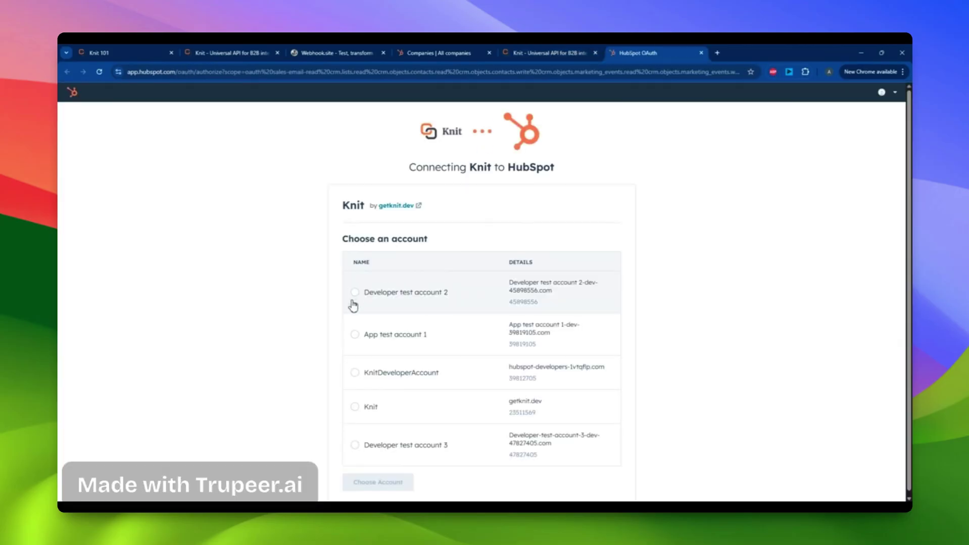
left_click(354, 445)
left_click(378, 482)
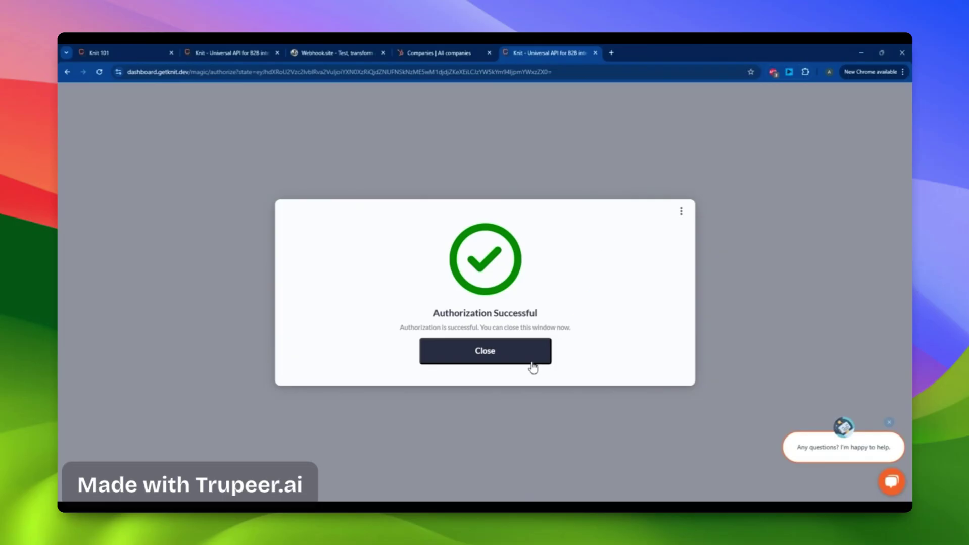
left_click(595, 52)
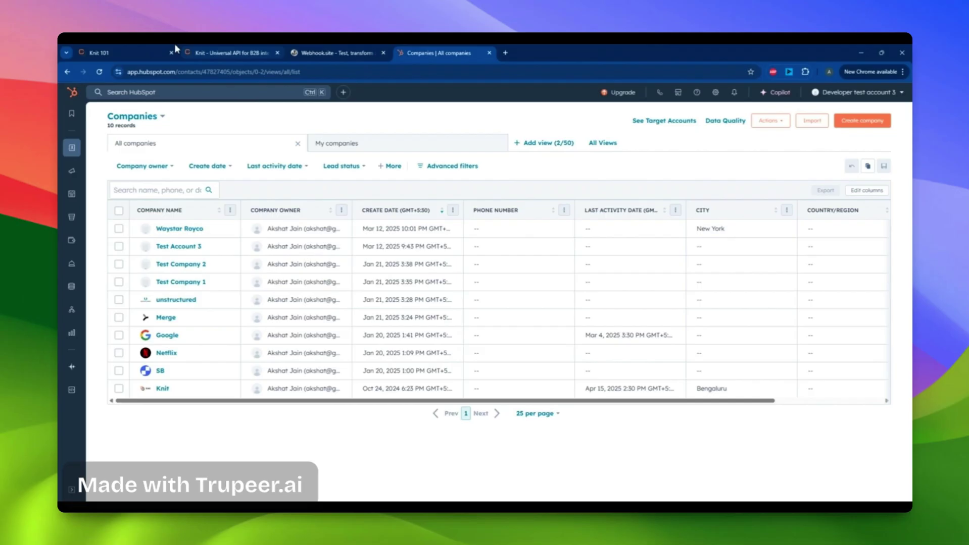
Copy the new integration's ID from the magic link details in Knit, and close the magic link form
left_click(212, 52)
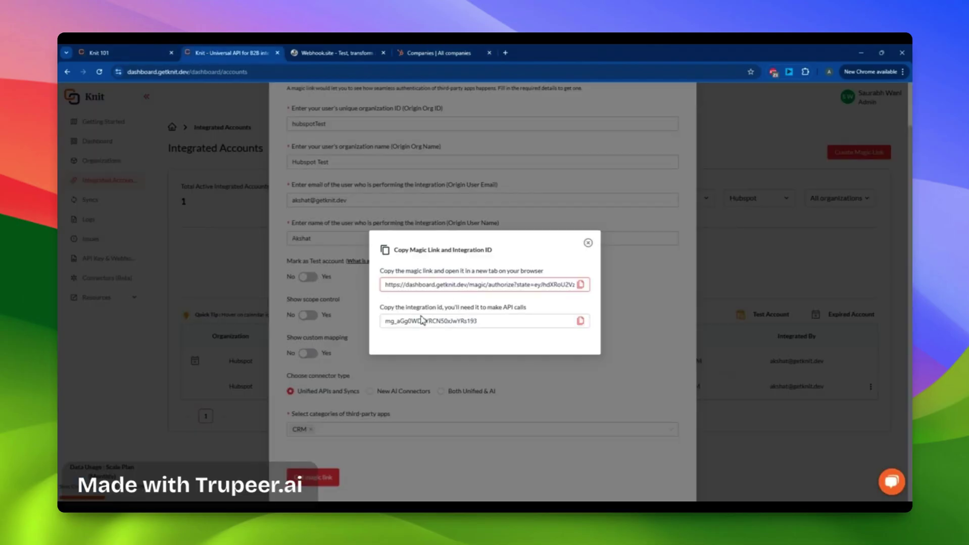
left_click_drag(395, 310, 432, 313)
left_click(580, 322)
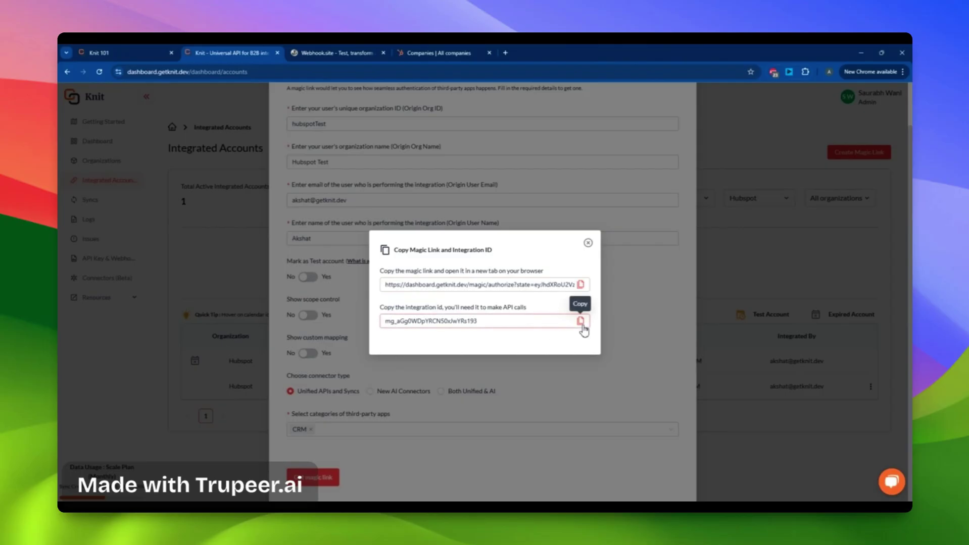
left_click(587, 243)
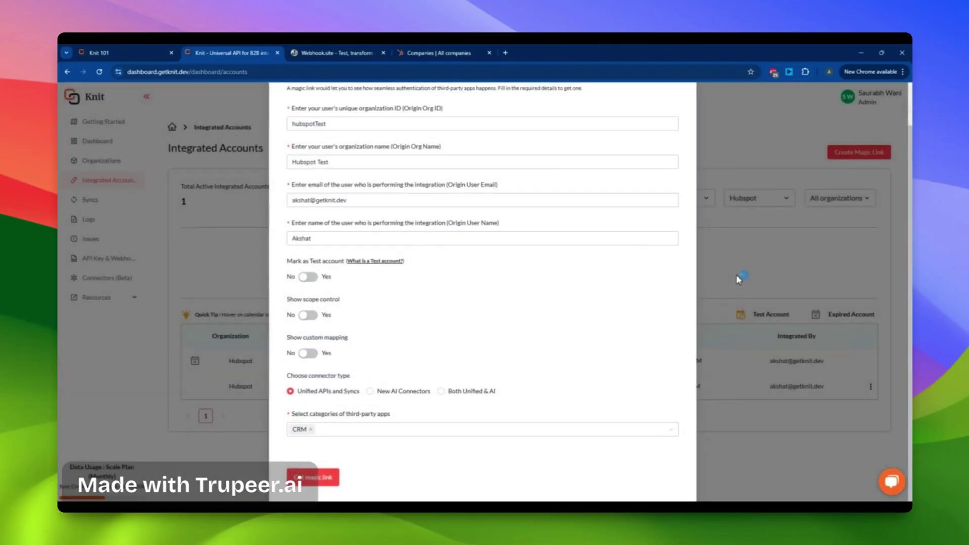
left_click(745, 273)
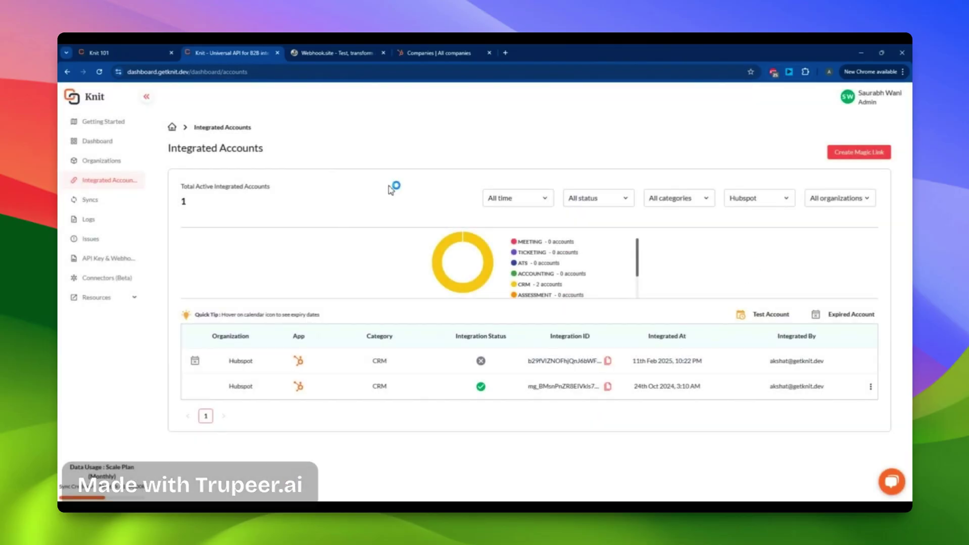
Switch to the Start a Sync API reference and replace the integration ID credential with the copied ID
left_click(112, 50)
double_click(329, 144)
left_click_drag(329, 143, 361, 143)
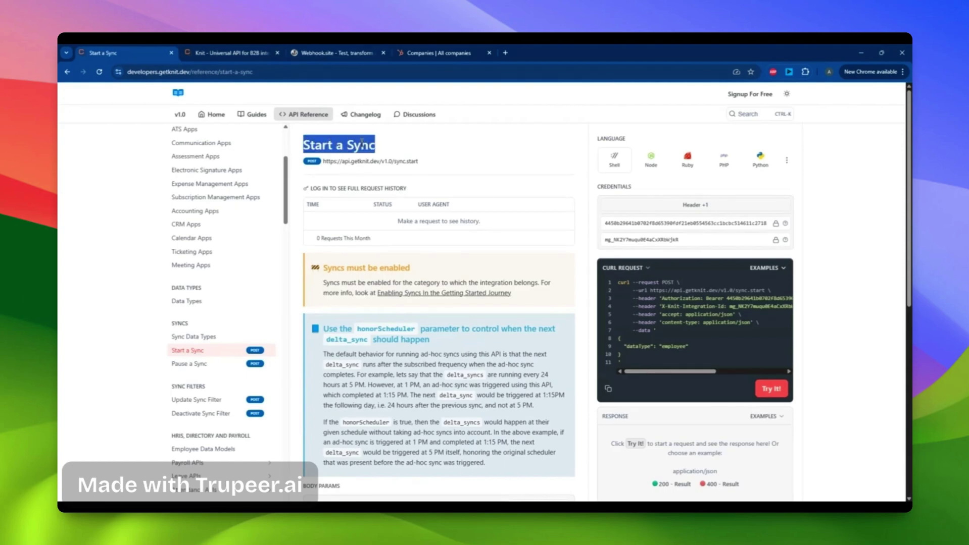
scroll(488, 290, "down", 1)
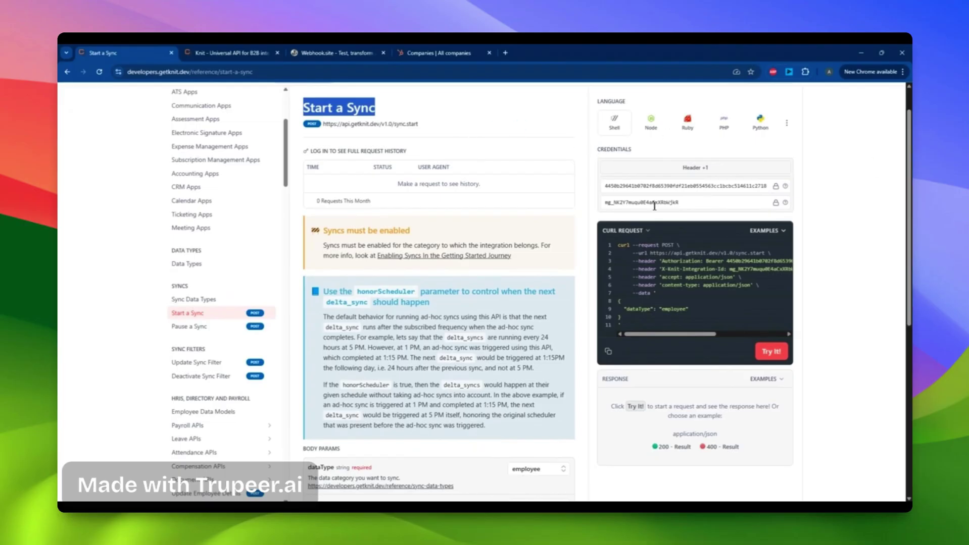
left_click(624, 201)
key("ctrl+a")
key("ctrl+v")
Copy the production account's API key from the Knit dashboard and paste it into the Start a Sync authorization credential
left_click(615, 185)
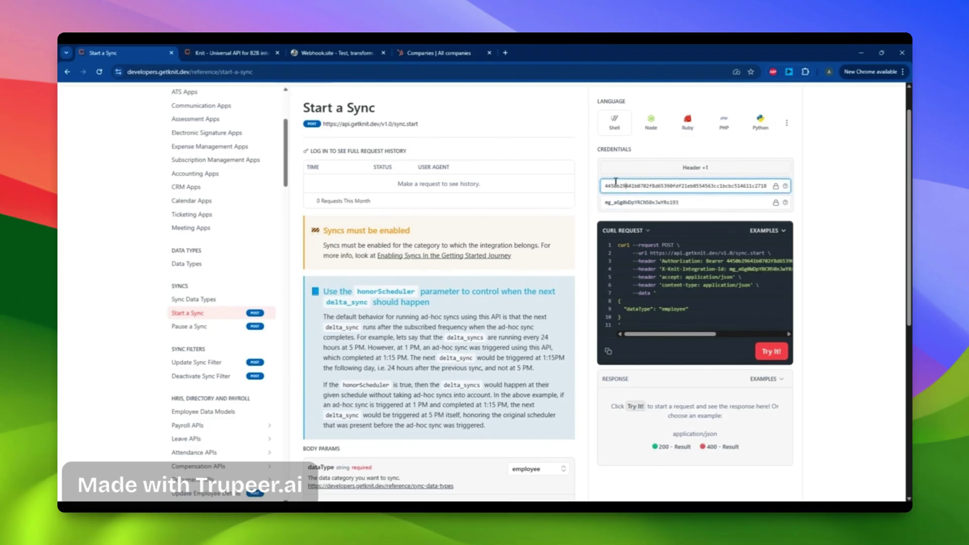
left_click(230, 53)
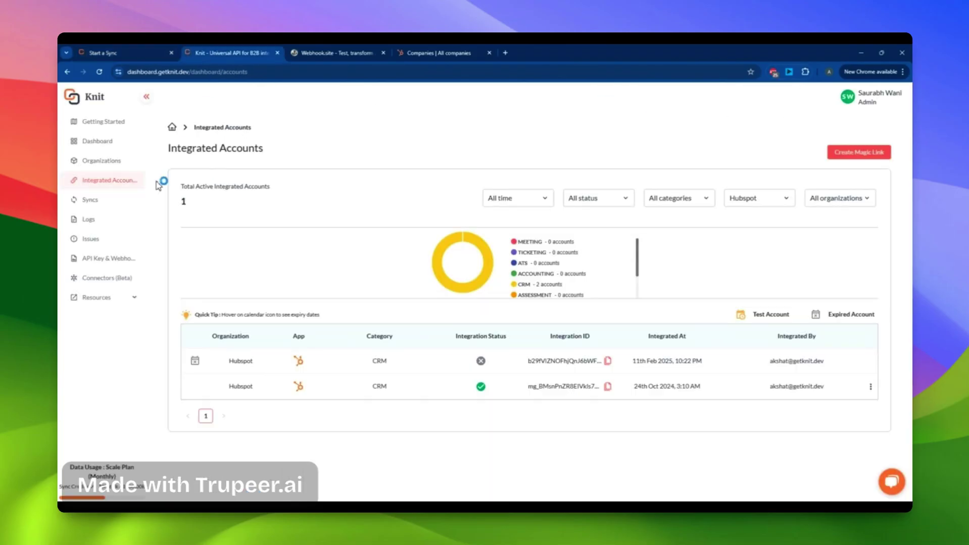
left_click(133, 260)
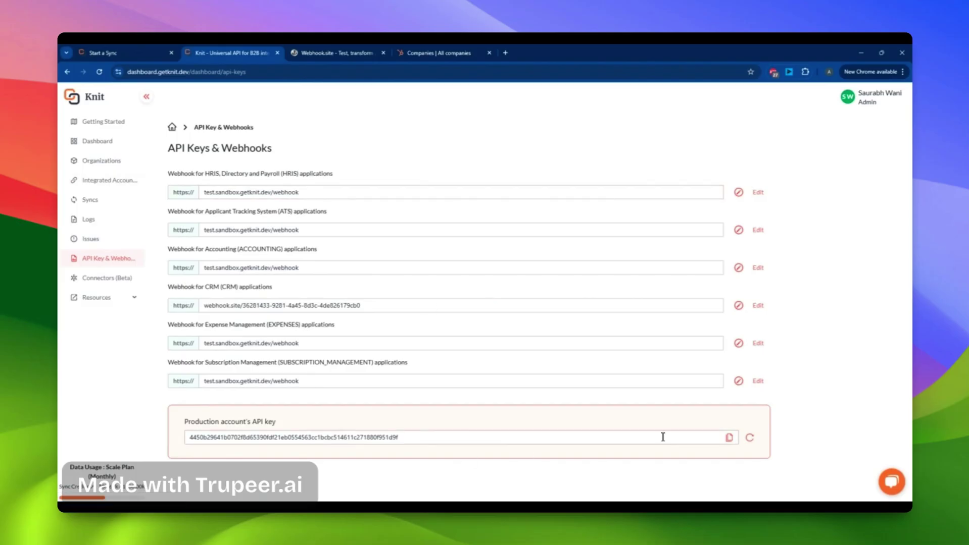
left_click(729, 438)
left_click(160, 52)
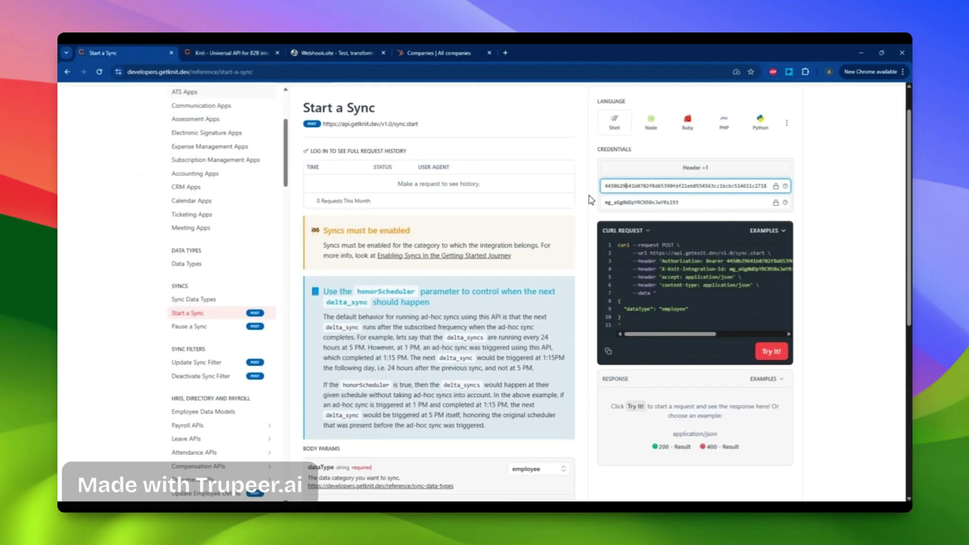
double_click(637, 186)
key("ctrl+v")
Set the sync's dataType body parameter to crm_accounts and send the Start a Sync request
scroll(637, 187, "down", 3)
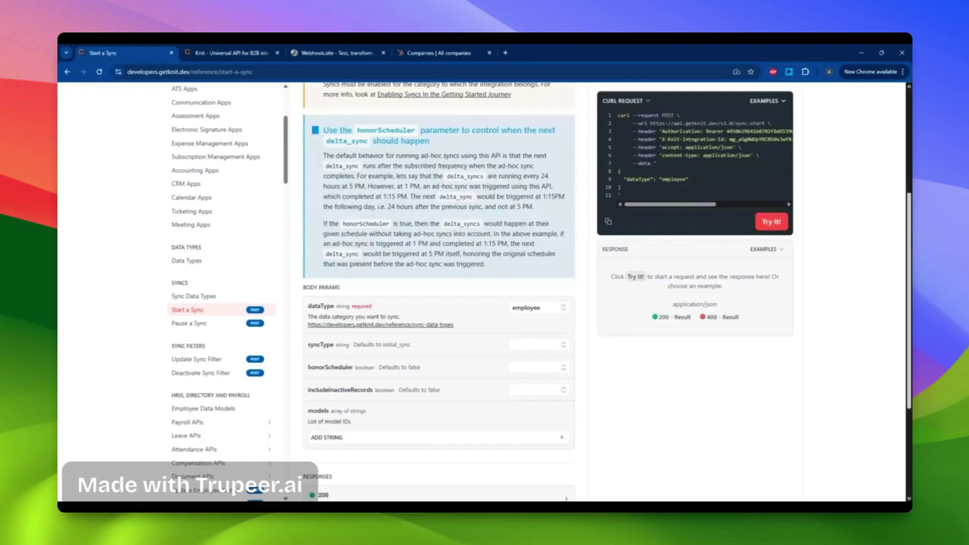
left_click(541, 277)
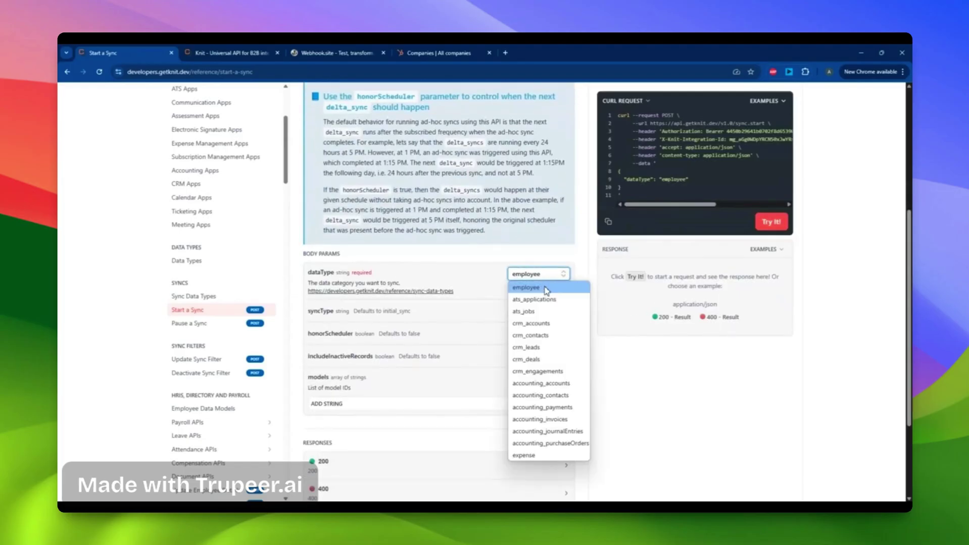
left_click(566, 325)
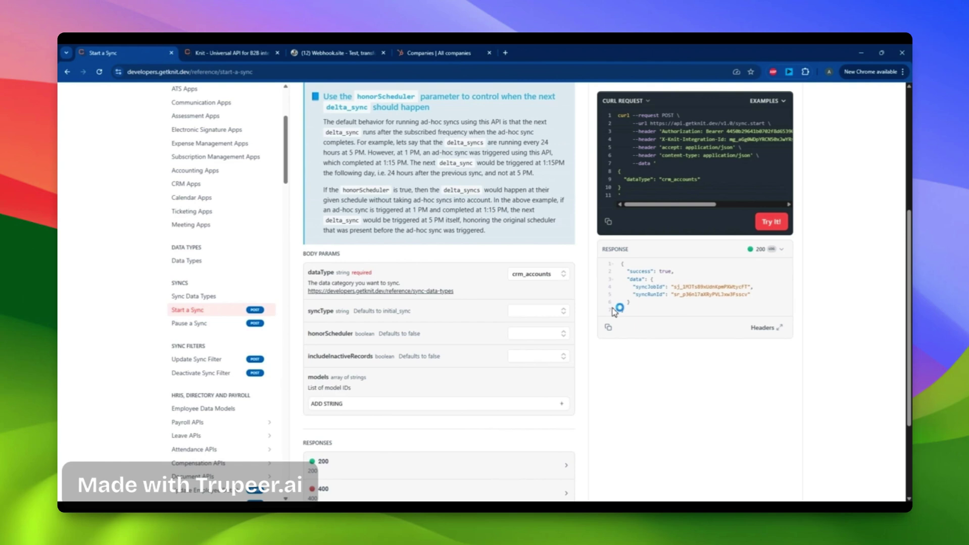
Switch to Webhook.site and look through the inbox of requests received from the sync
left_click(321, 49)
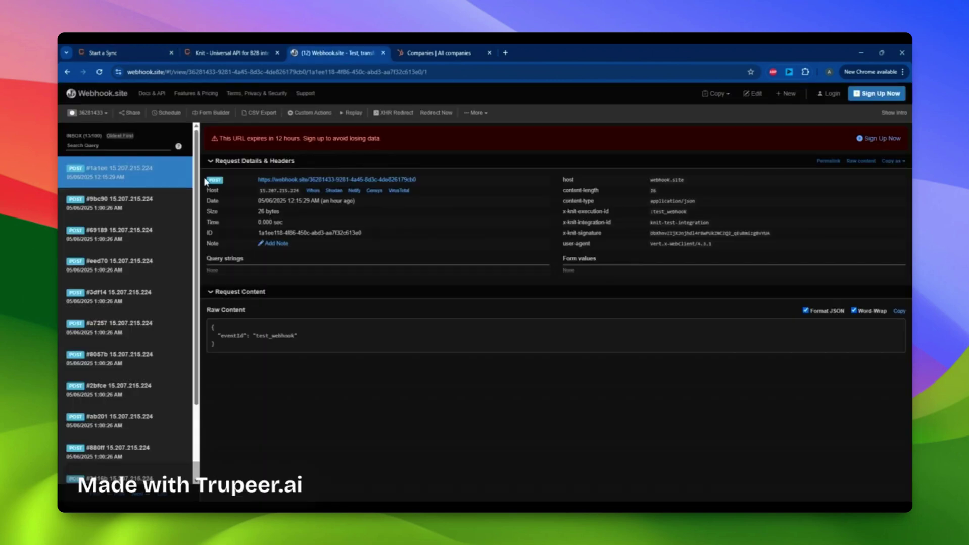
scroll(200, 235, "down", 2)
scroll(200, 252, "down", 1)
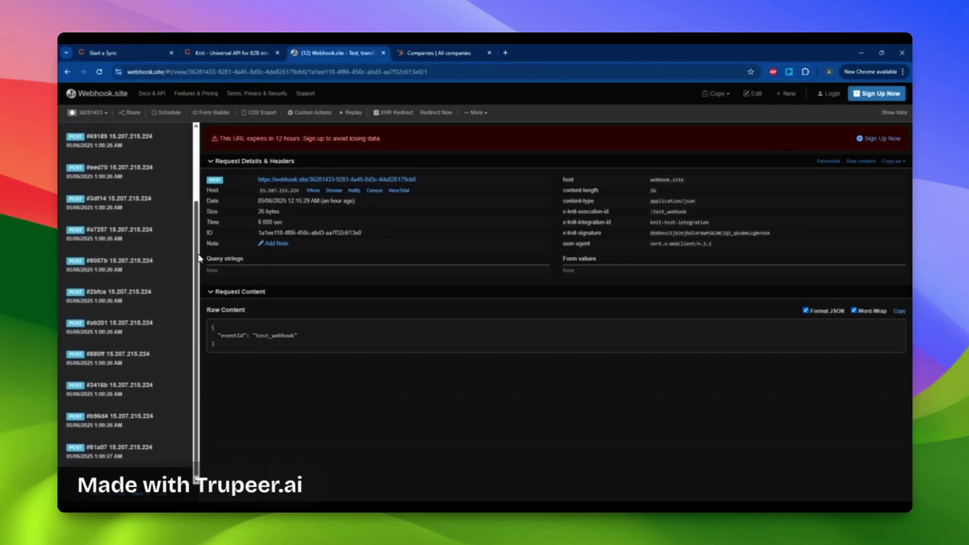
left_click(200, 272)
scroll(207, 242, "up", 3)
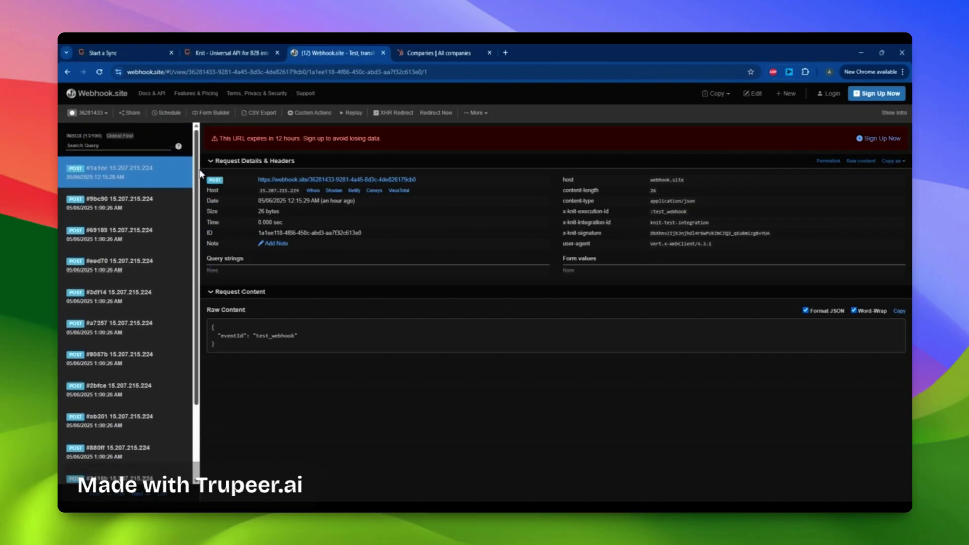
Open request #9bc90 and examine its account payload, highlighting the name field in the event data
left_click(127, 220)
scroll(299, 477, "down", 3)
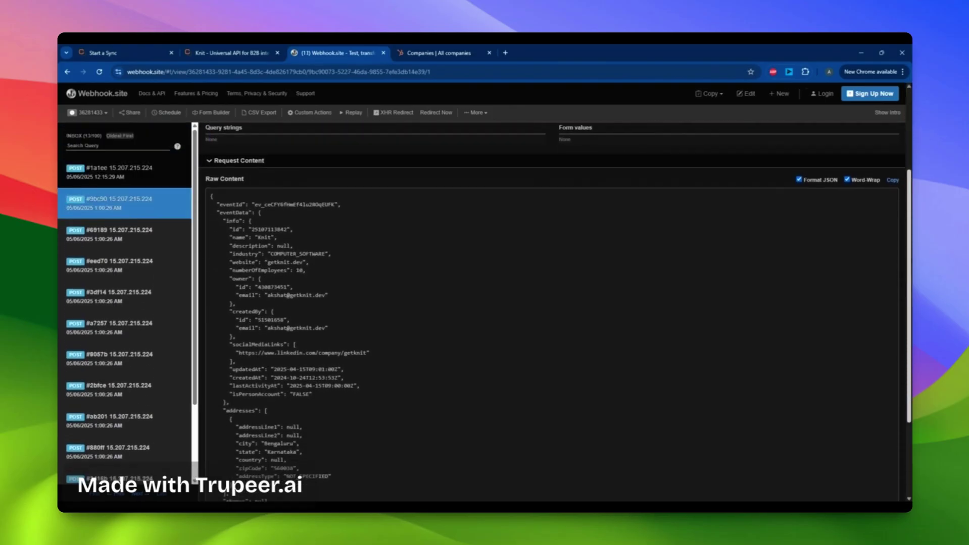
scroll(505, 353, "down", 1)
left_click(706, 244)
left_click_drag(232, 161, 295, 191)
left_click_drag(224, 188, 284, 190)
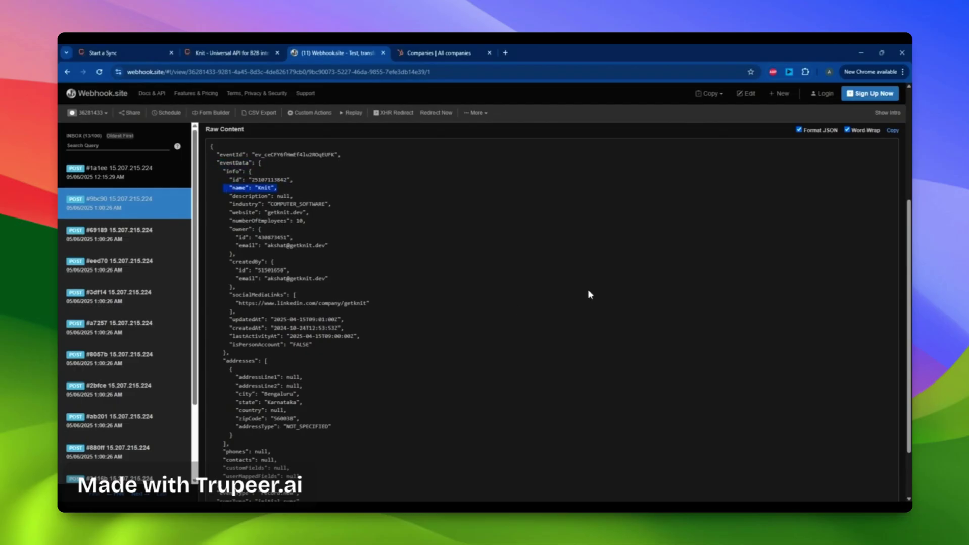
scroll(588, 291, "down", 3)
Go through the payloads of the following requests and highlight the eventType line in request #ab201
left_click(130, 236)
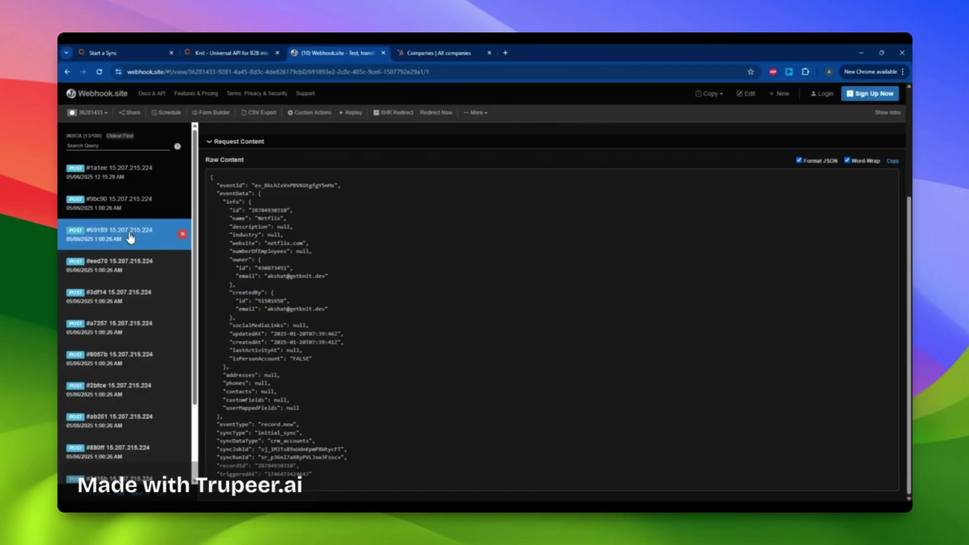
left_click(130, 275)
left_click(130, 298)
left_click(129, 333)
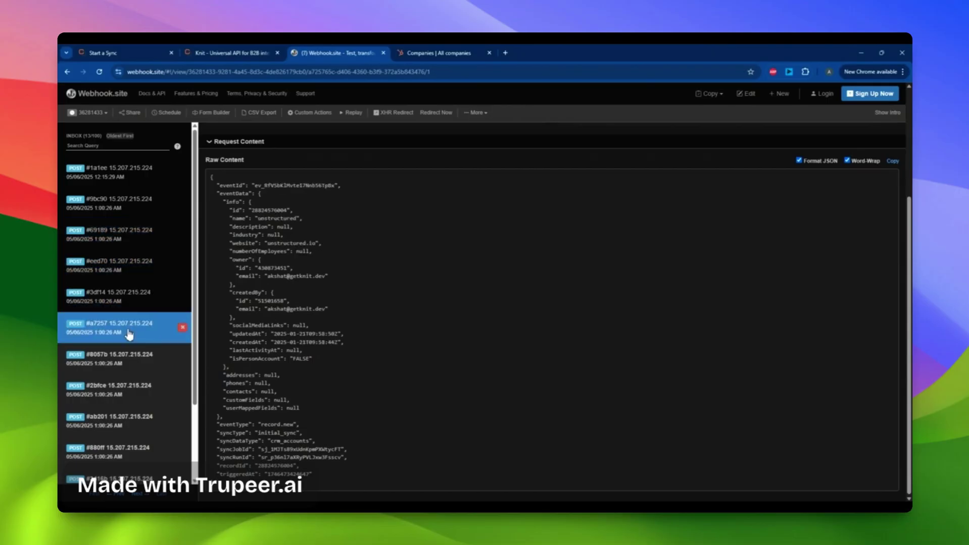
left_click(131, 358)
left_click(133, 420)
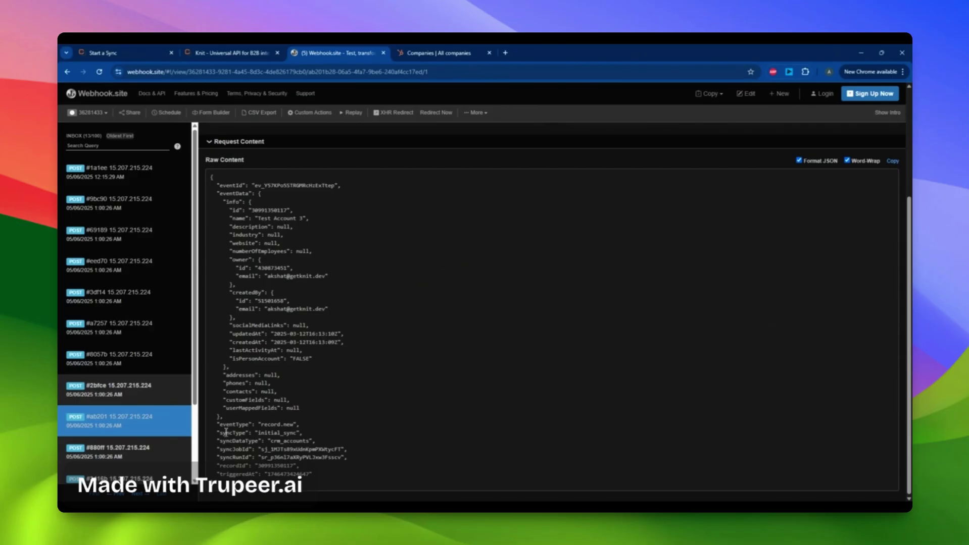
left_click_drag(220, 426, 300, 426)
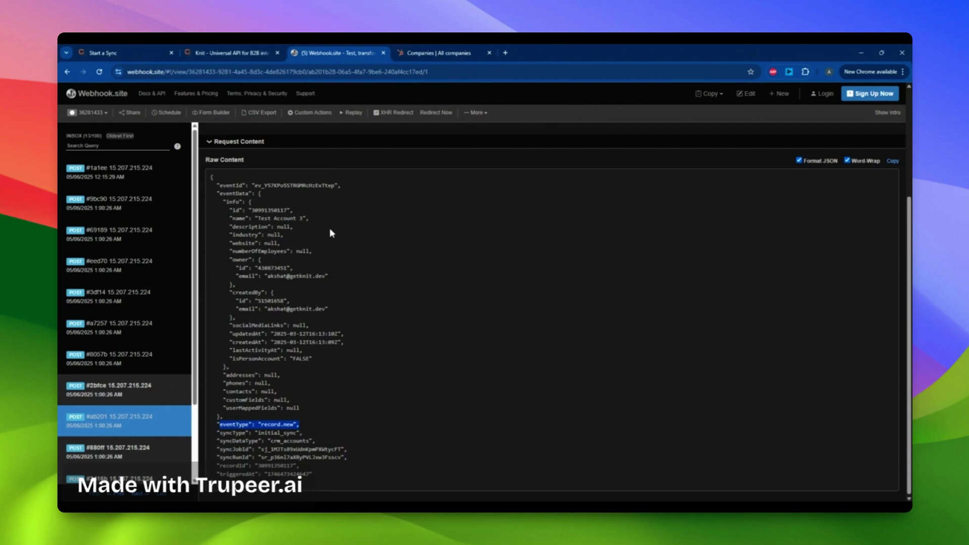
scroll(551, 303, "up", 5)
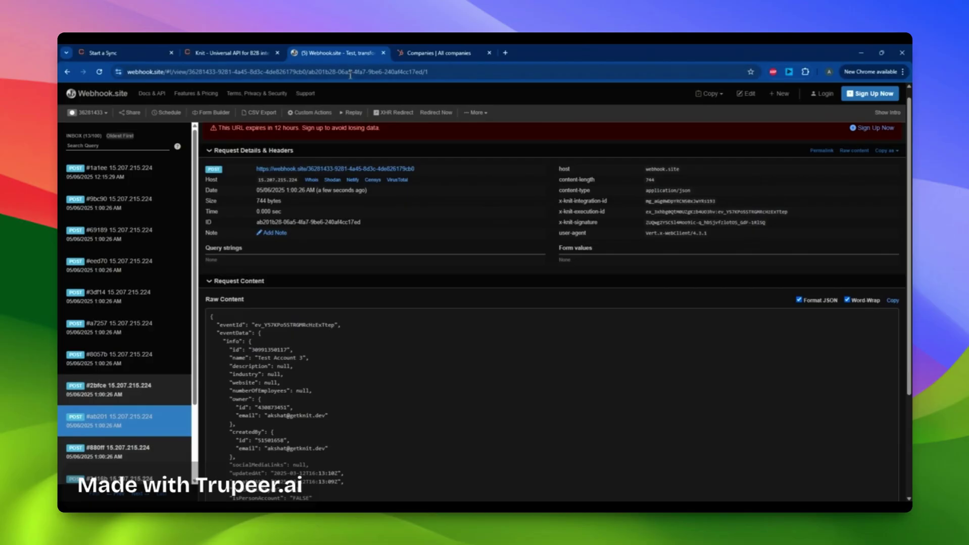
Switch to the Knit API reference, open the CRM List all Users endpoint and send its request
left_click(219, 51)
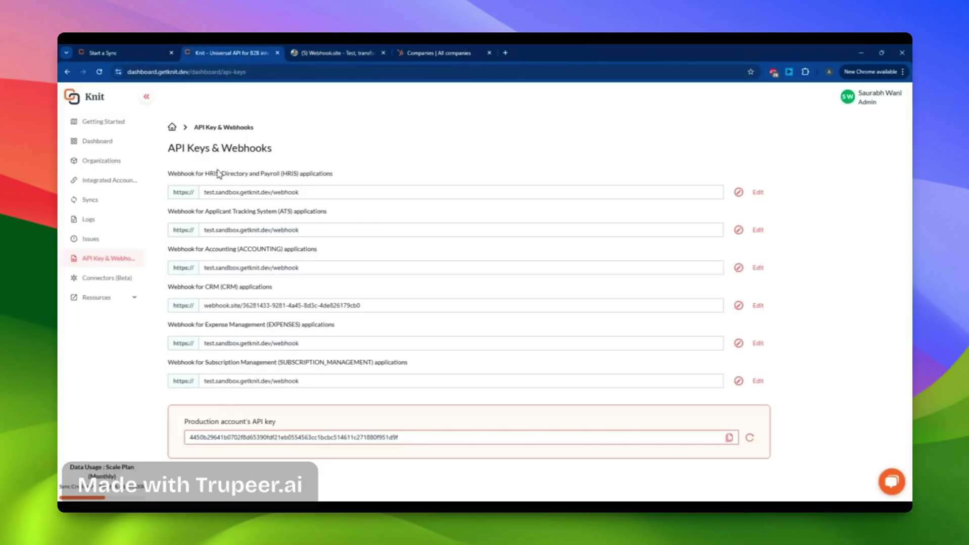
left_click(120, 51)
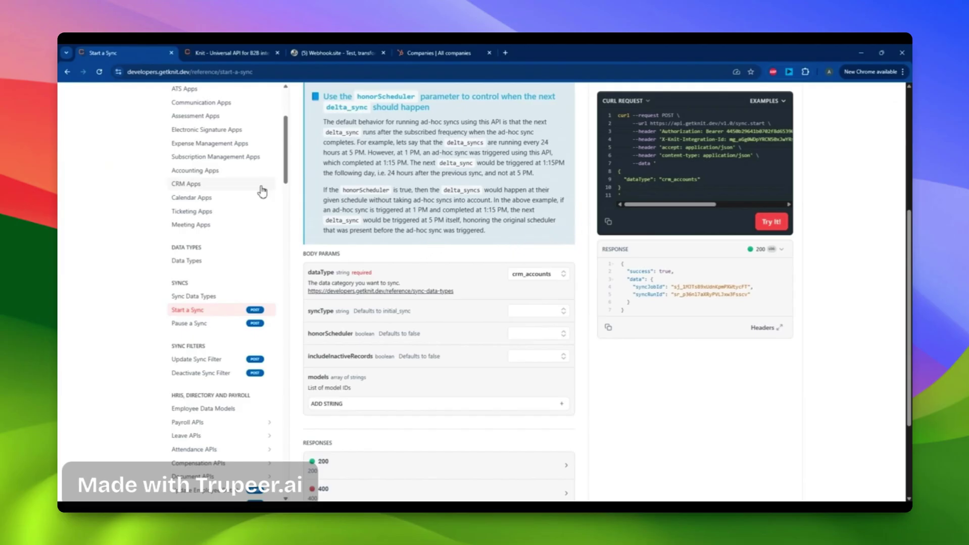
scroll(261, 191, "down", 3)
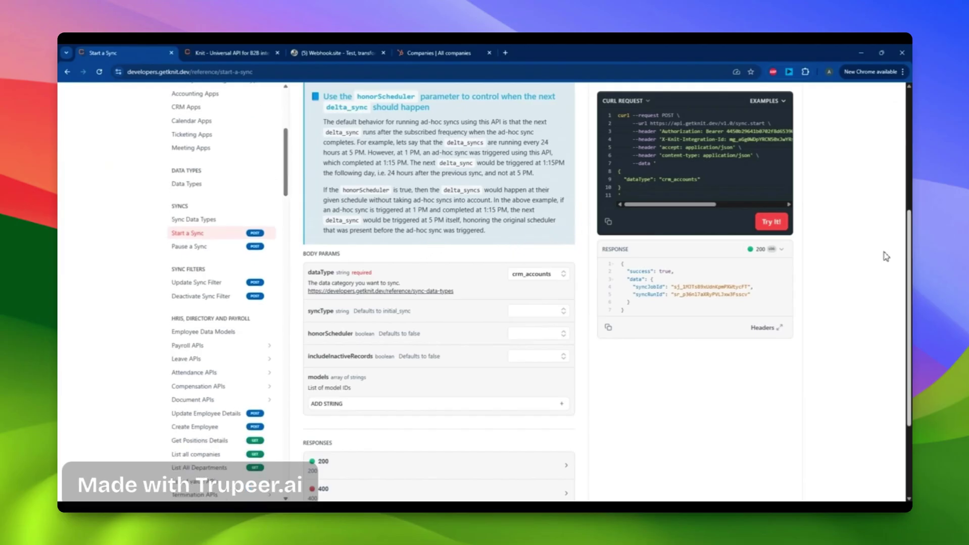
left_click_drag(288, 197, 296, 270)
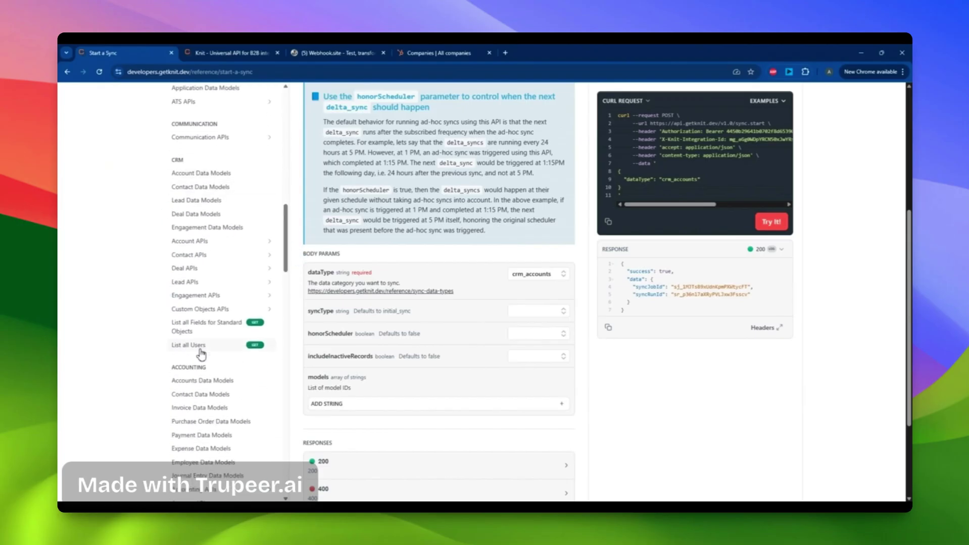
left_click(212, 245)
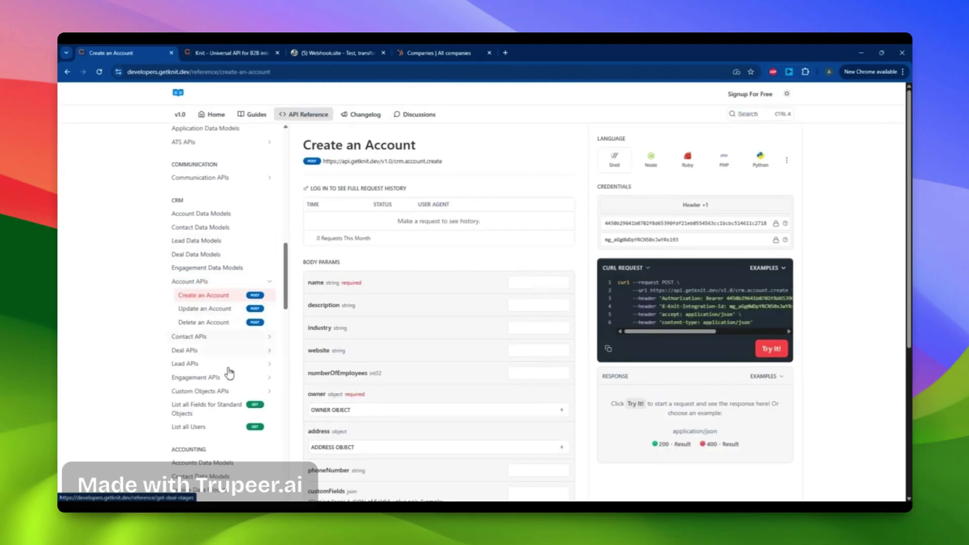
left_click(188, 426)
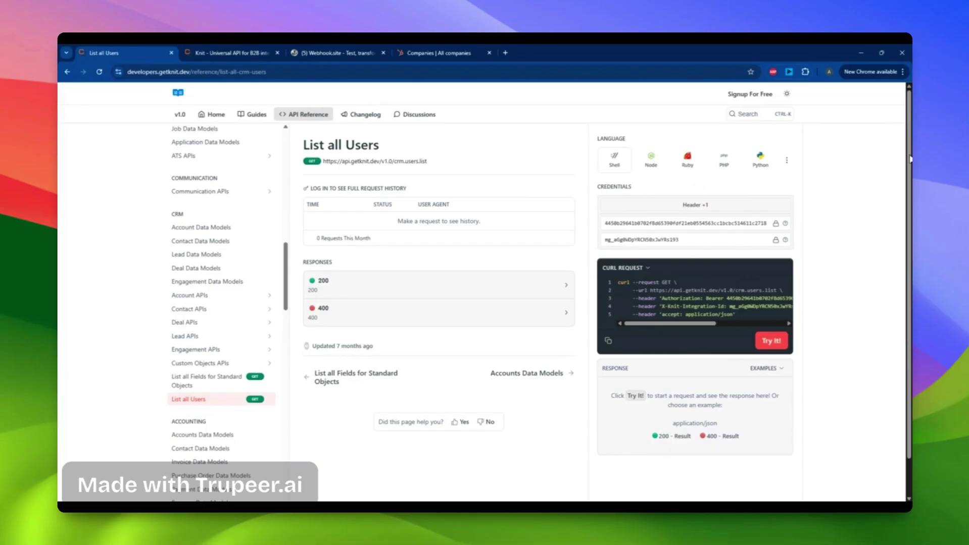
scroll(852, 286, "down", 1)
left_click(786, 330)
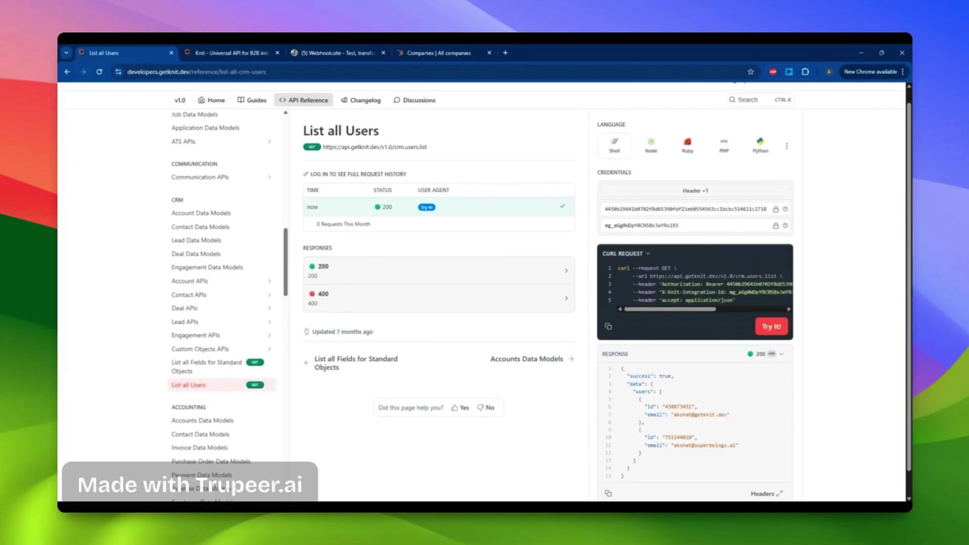
Examine the users returned in the List all Users response and highlight the first user's ID and email
scroll(632, 399, "down", 1)
left_click_drag(674, 391, 697, 428)
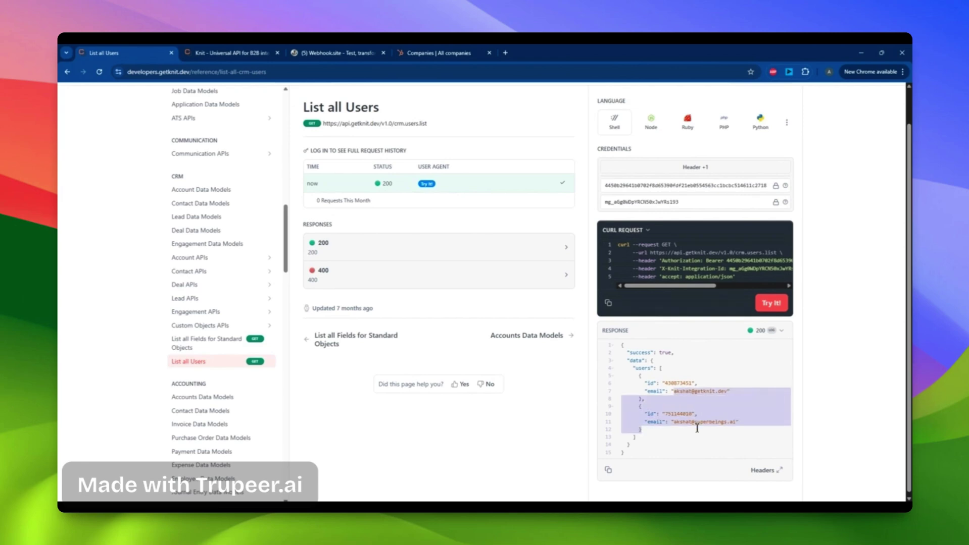
left_click(697, 428)
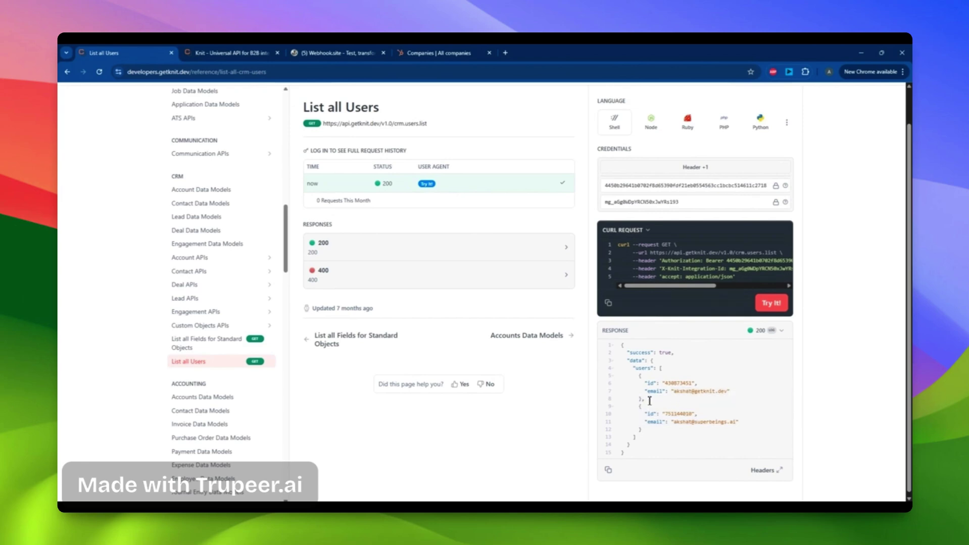
left_click_drag(644, 400, 640, 378)
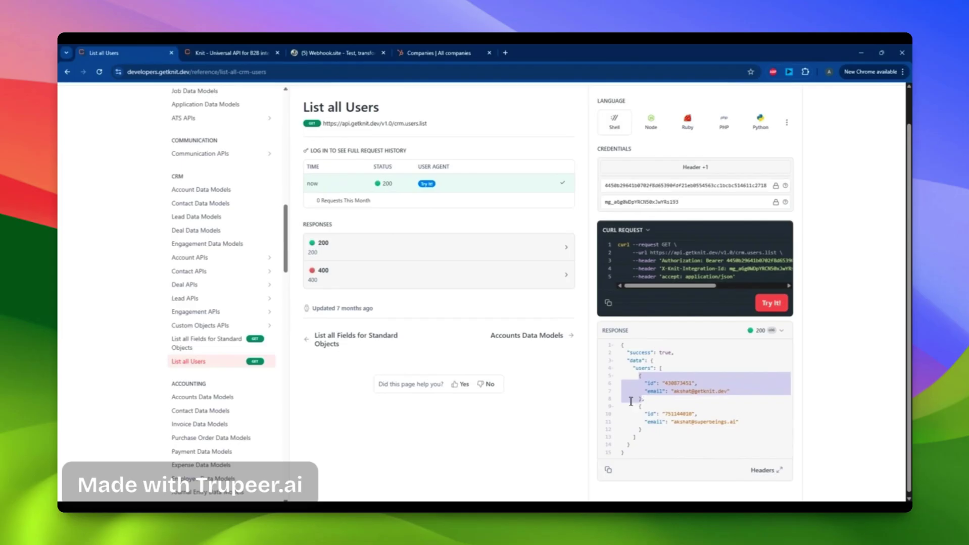
Open the CRM Create an Account endpoint and set name to Demo1 and description to "This is a demo account"
left_click(228, 259)
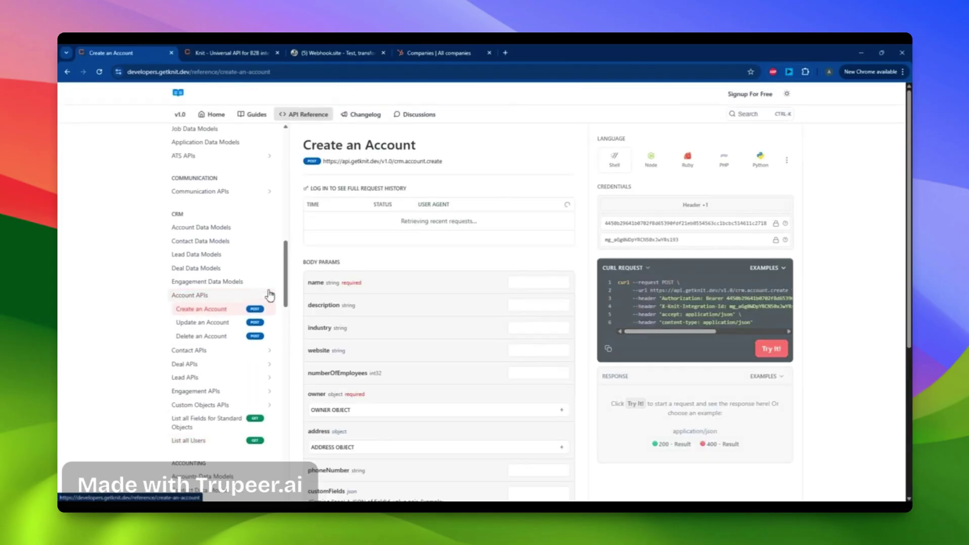
scroll(441, 283, "down", 1)
left_click(559, 225)
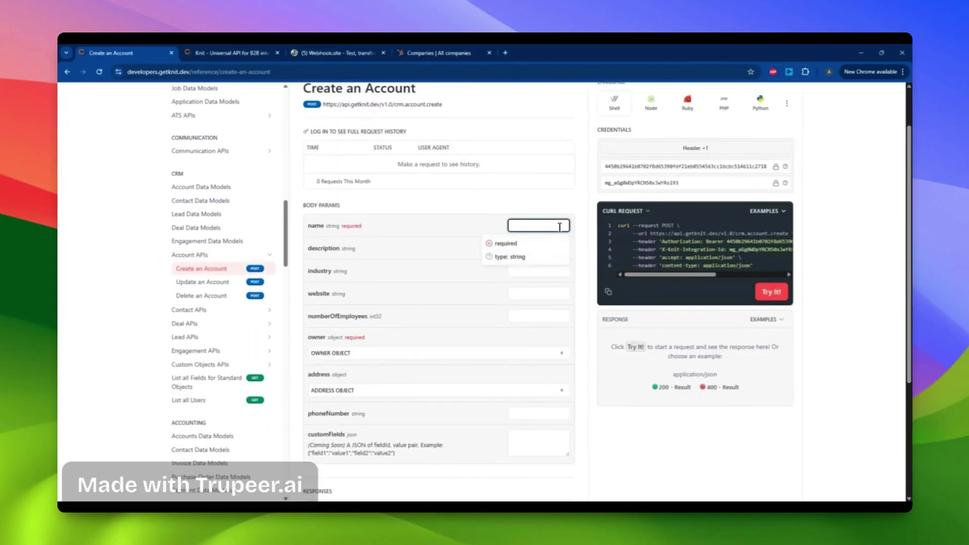
type("Demo1")
left_click(537, 249)
type("This")
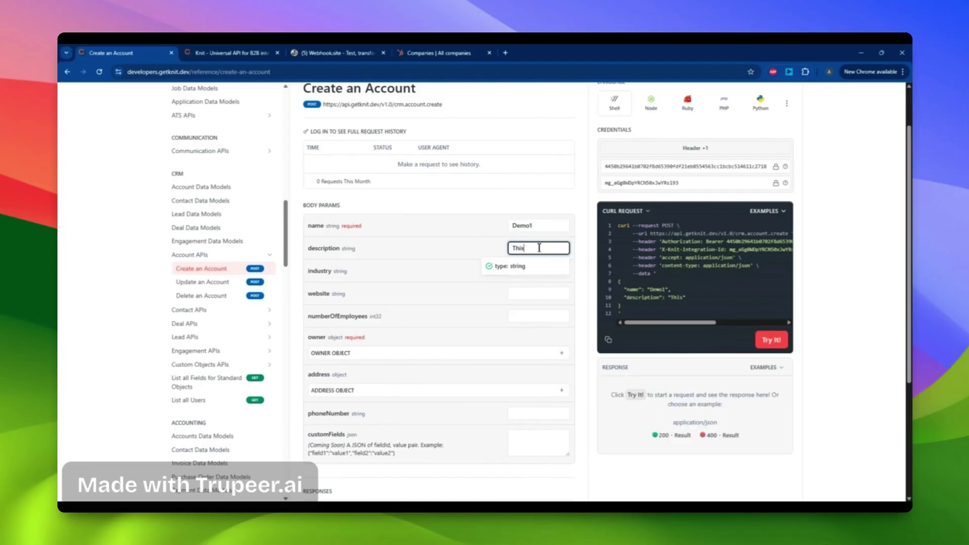
type(" is a demo account")
Add the owner object with the first listed user's ID and email, and send the Create an Account request
left_click(561, 353)
scroll(558, 339, "down", 1)
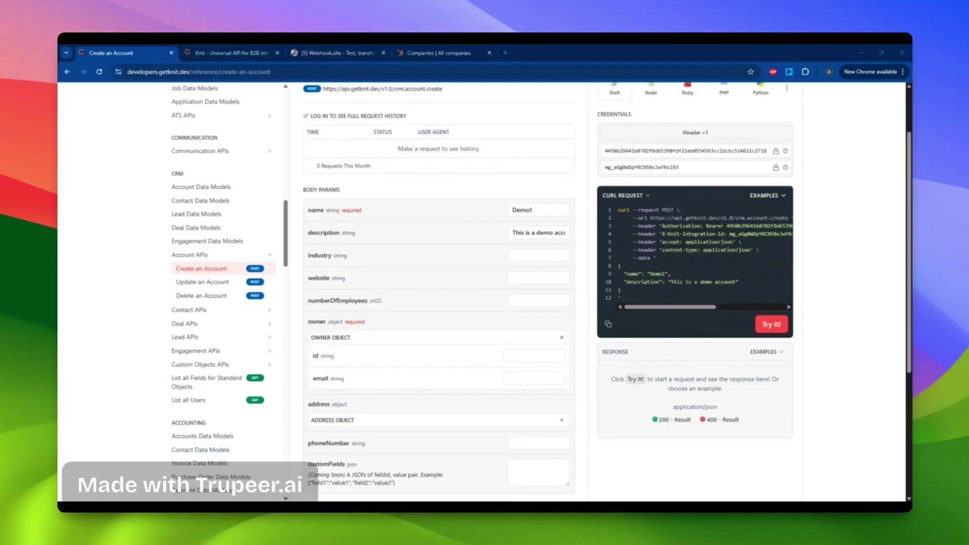
left_click(515, 356)
type("430873451")
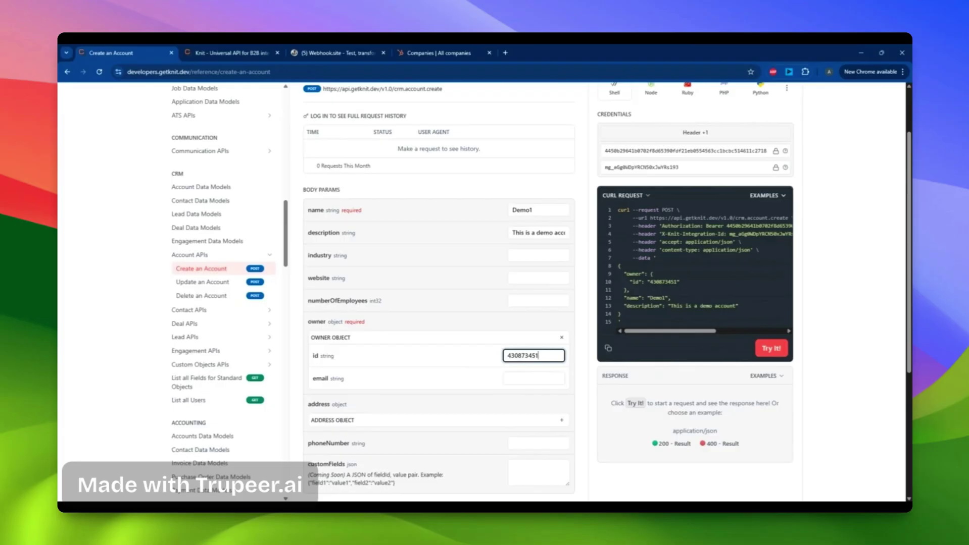
left_click(516, 379)
key("ctrl+v")
left_click(773, 358)
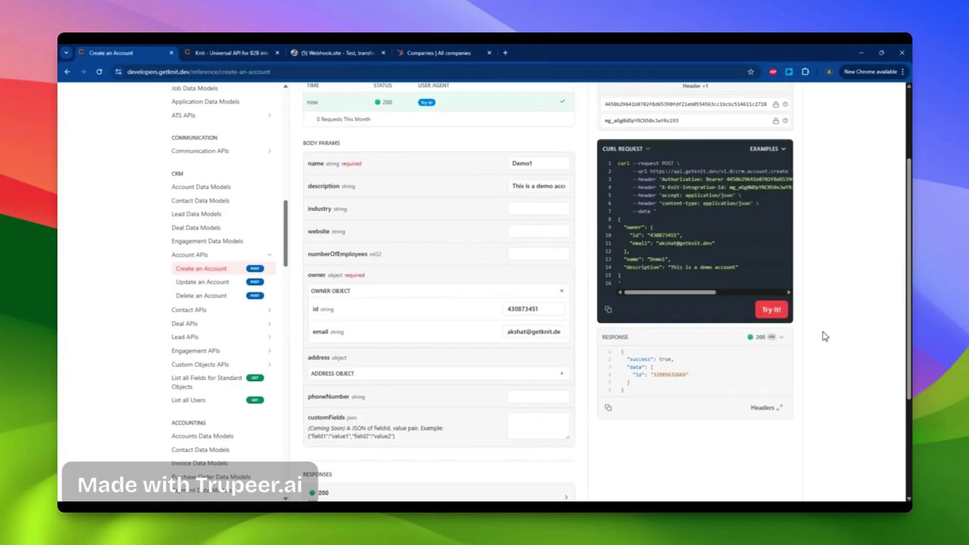
Switch to HubSpot, reload the companies list and open the Demo1 company record
left_click(825, 336)
left_click(426, 54)
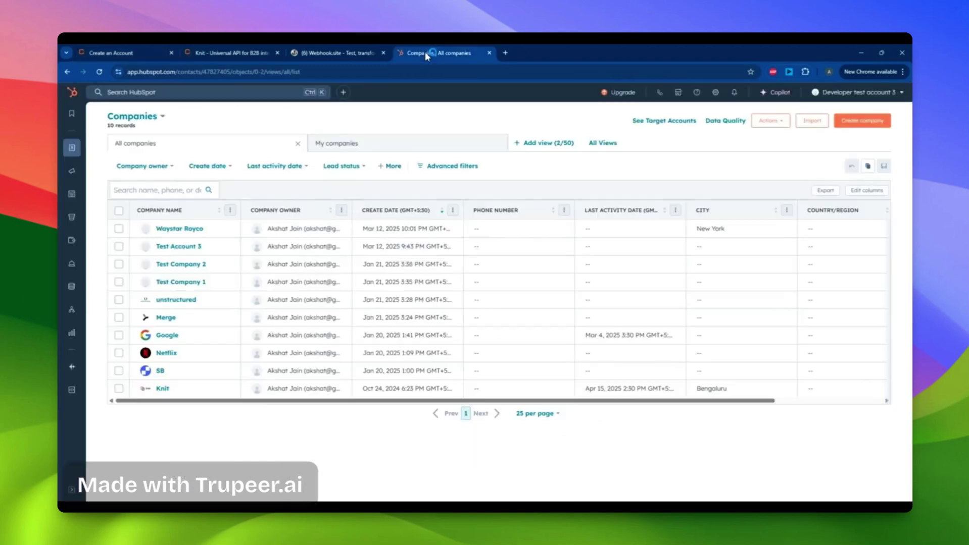
left_click(99, 72)
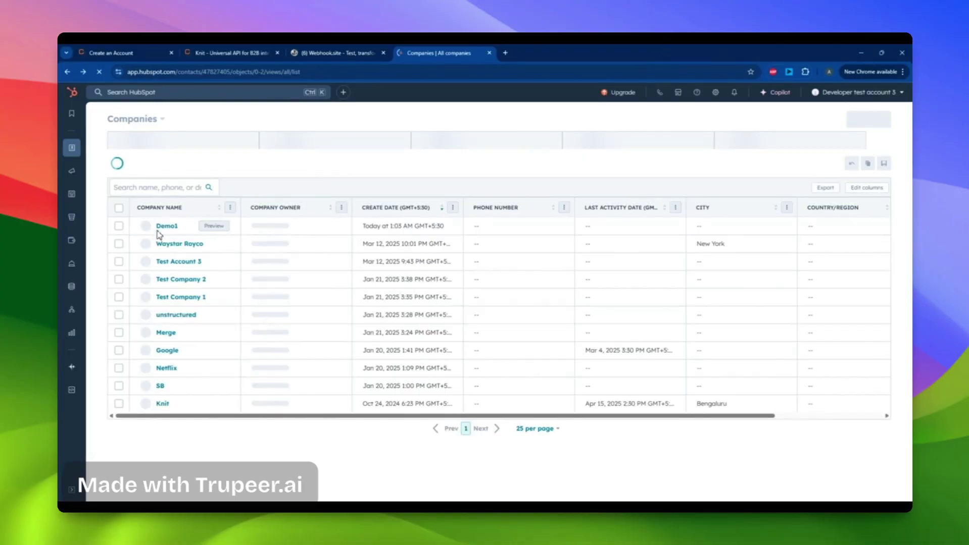
left_click(166, 225)
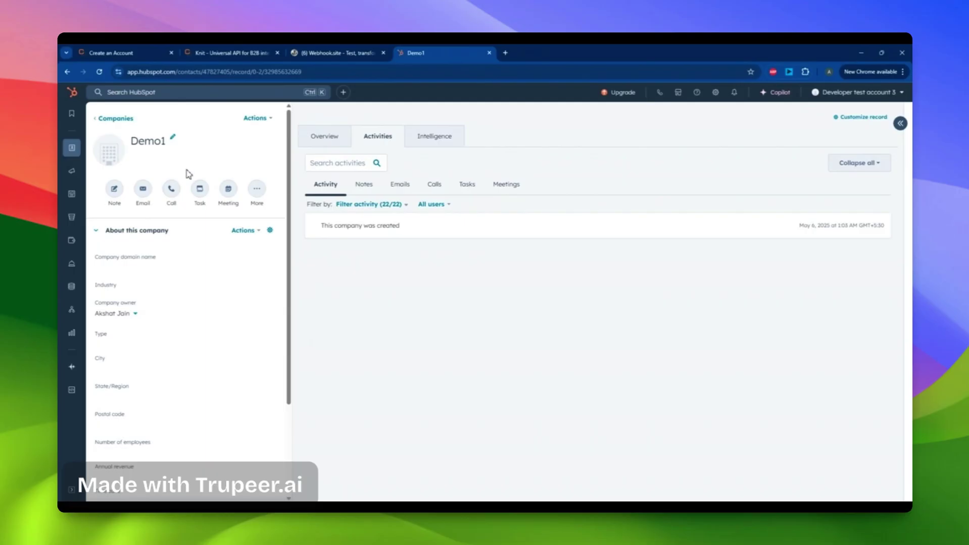
Return to the Knit developer documentation and open the Guides section
left_click(121, 52)
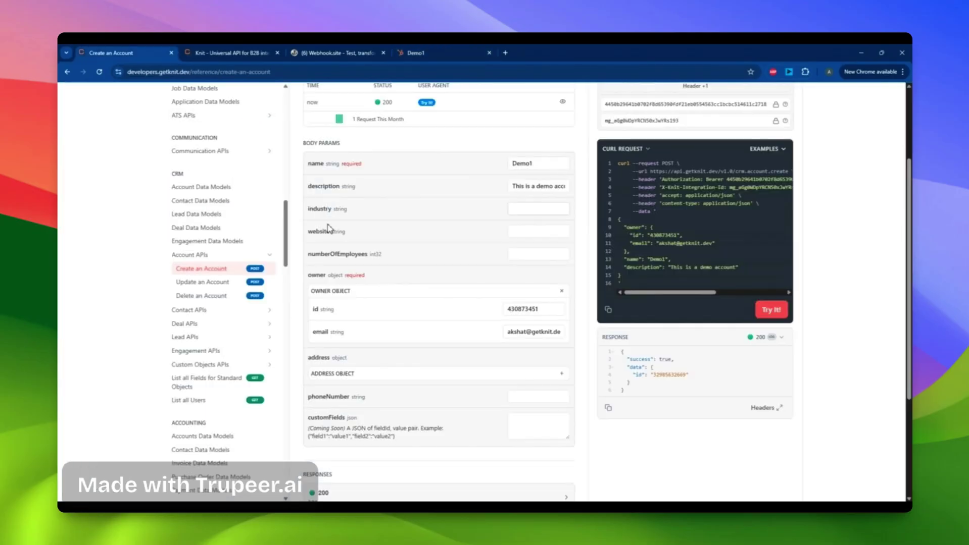
scroll(368, 234, "up", 3)
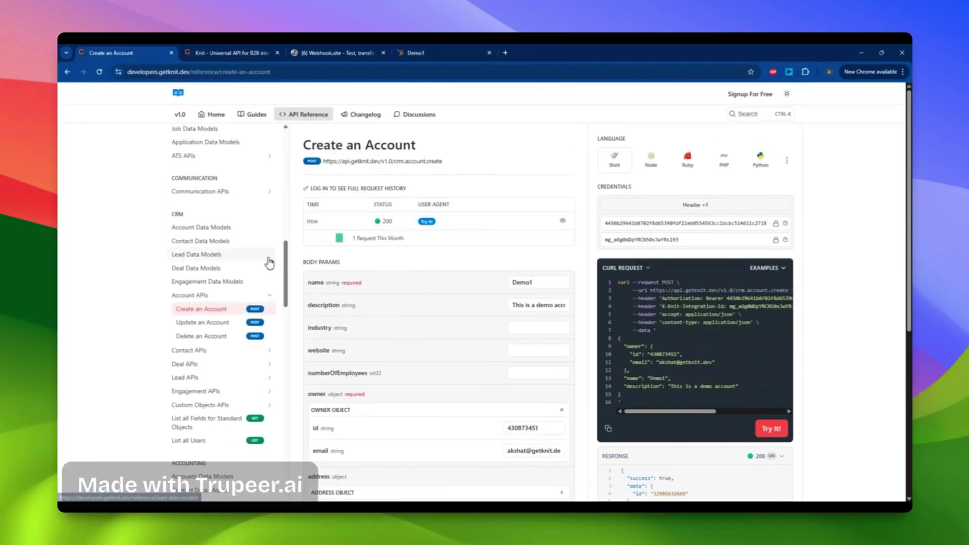
scroll(277, 168, "up", 5)
scroll(277, 168, "up", 3)
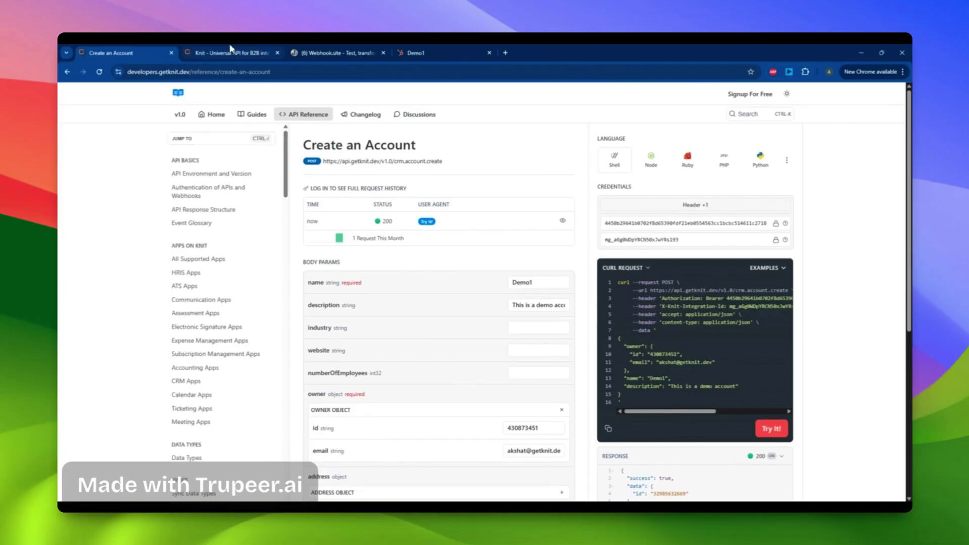
left_click(253, 114)
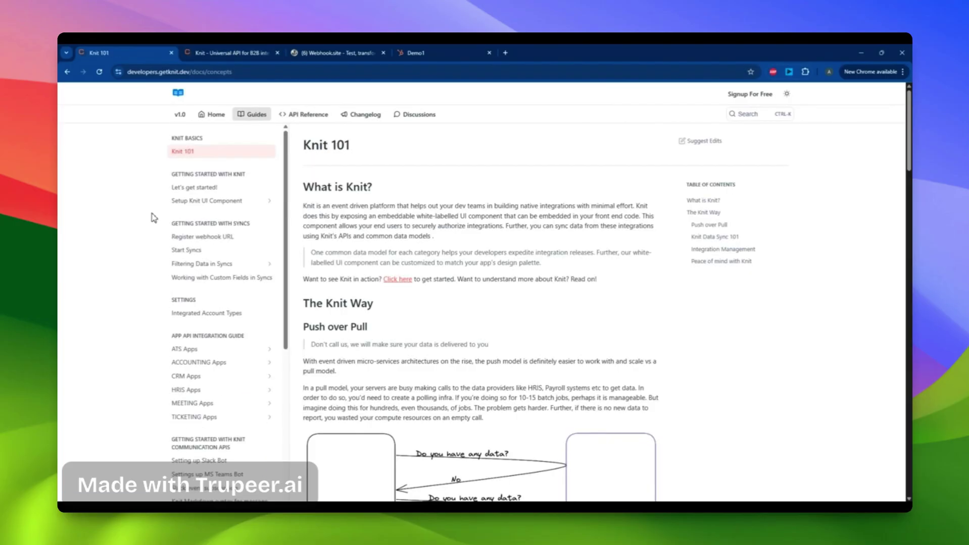